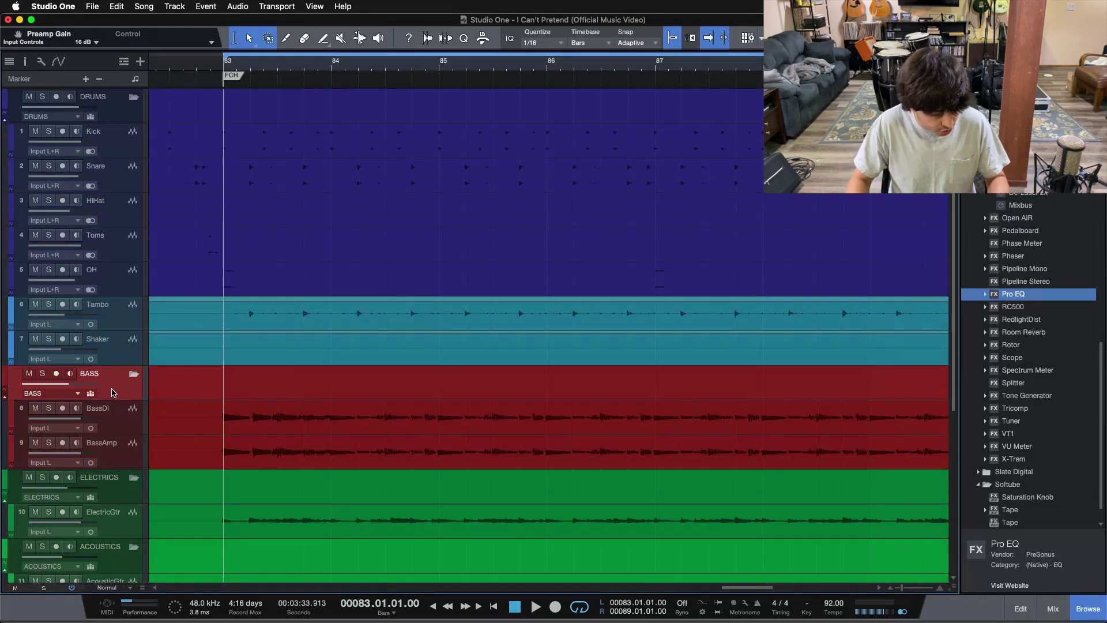
Show the mixing console, select the Kick channel and play a short passage of the full mix from bar 83
key("F3")
left_click(123, 498)
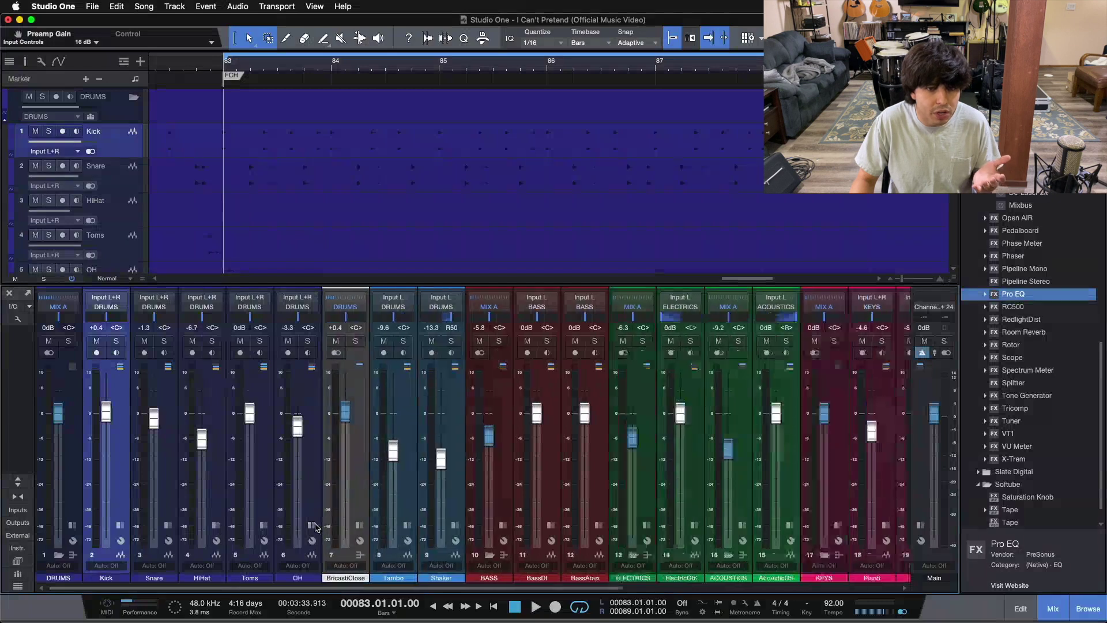
left_click(338, 479)
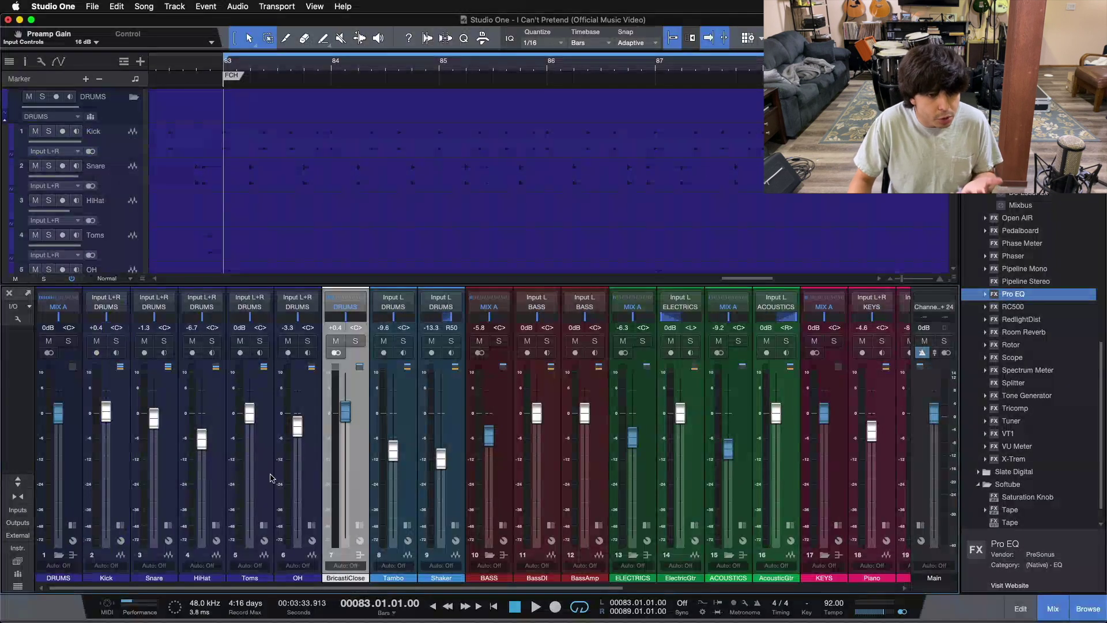
left_click(122, 468)
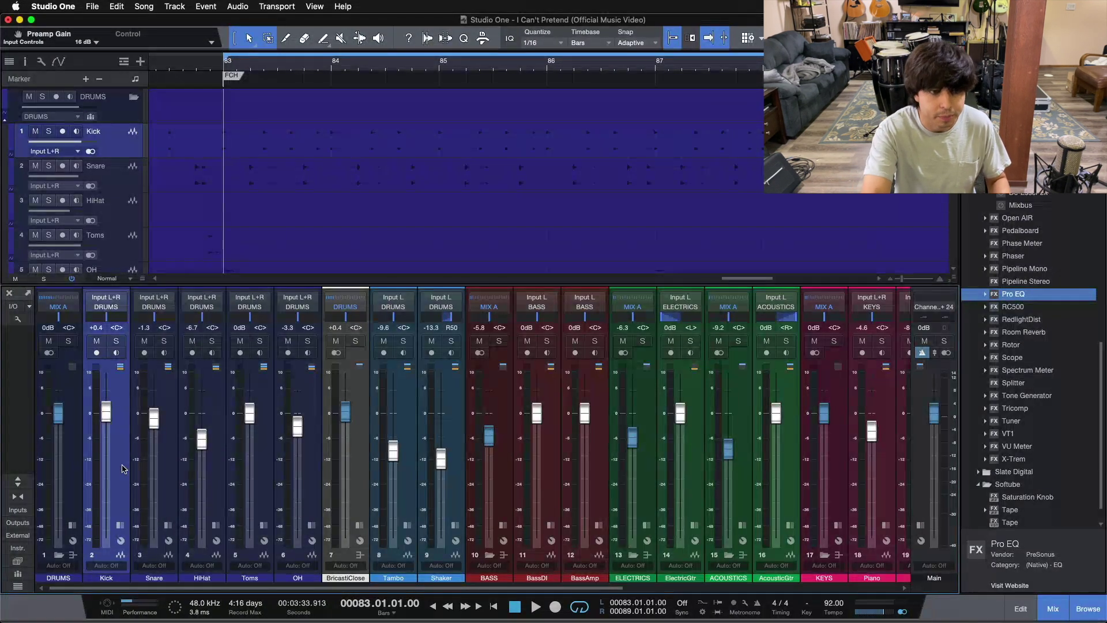
key("space")
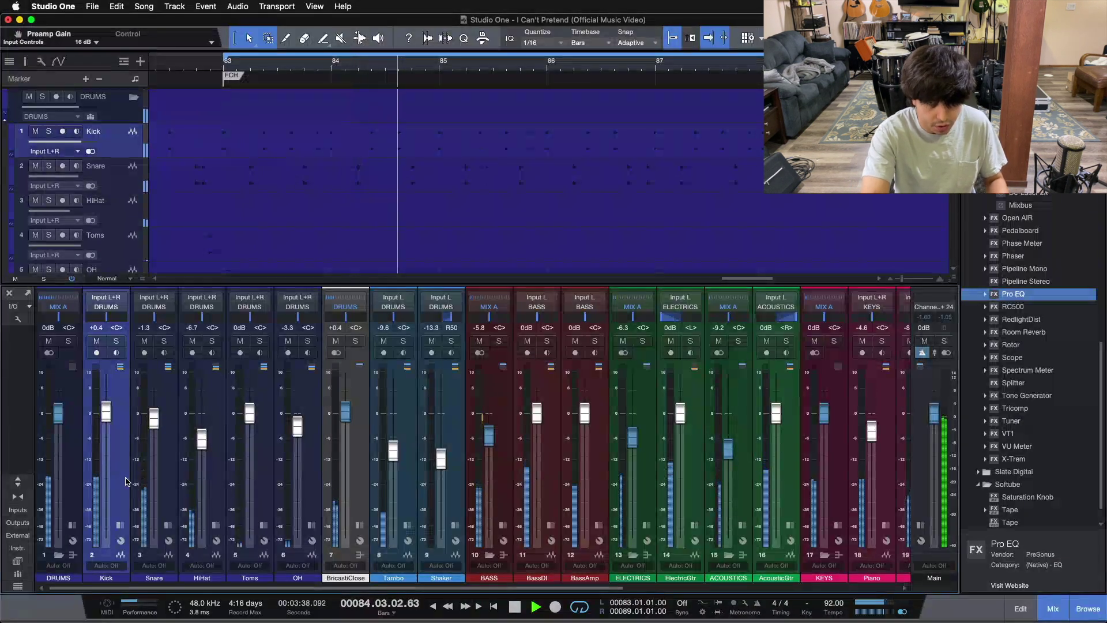
key("space")
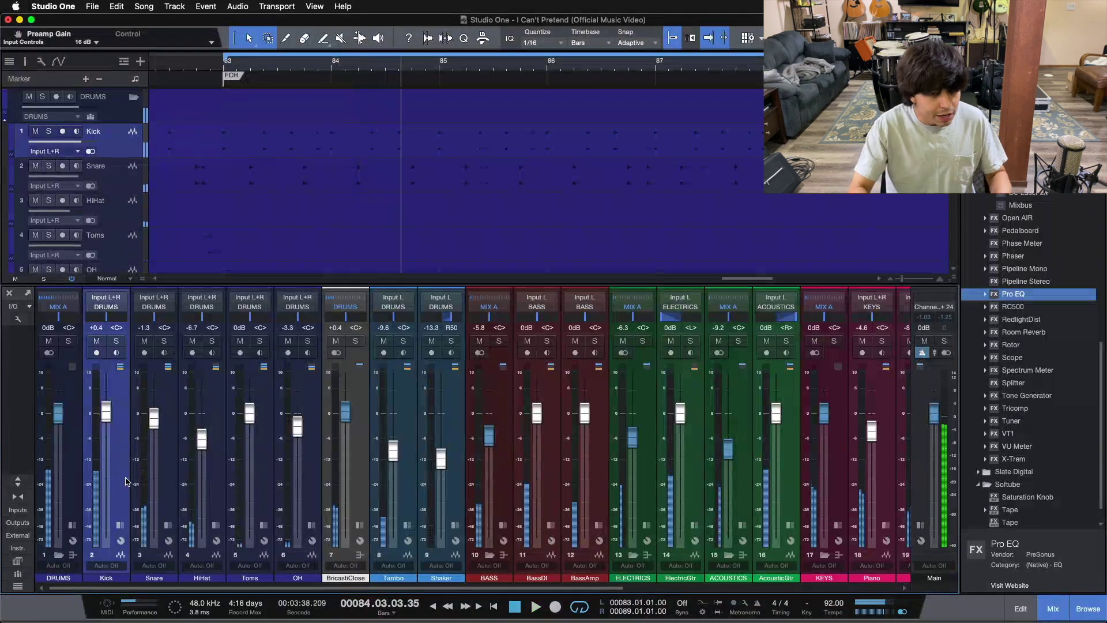
Expand the Kick channel to open its first Pro EQ insert, and solo the Kick
left_click(120, 525)
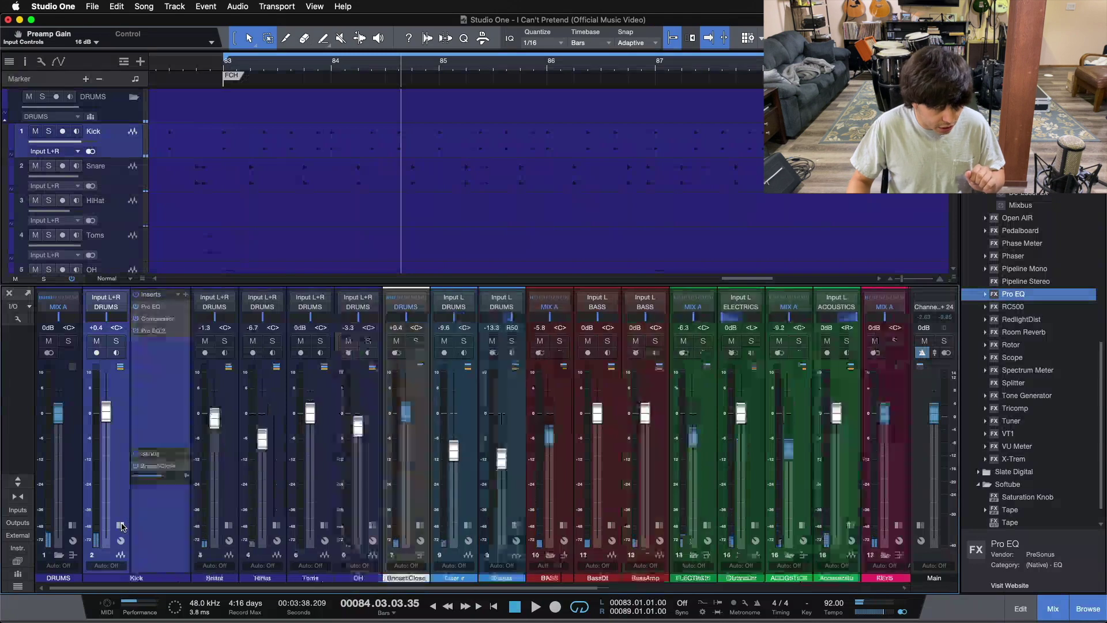
left_click(154, 306)
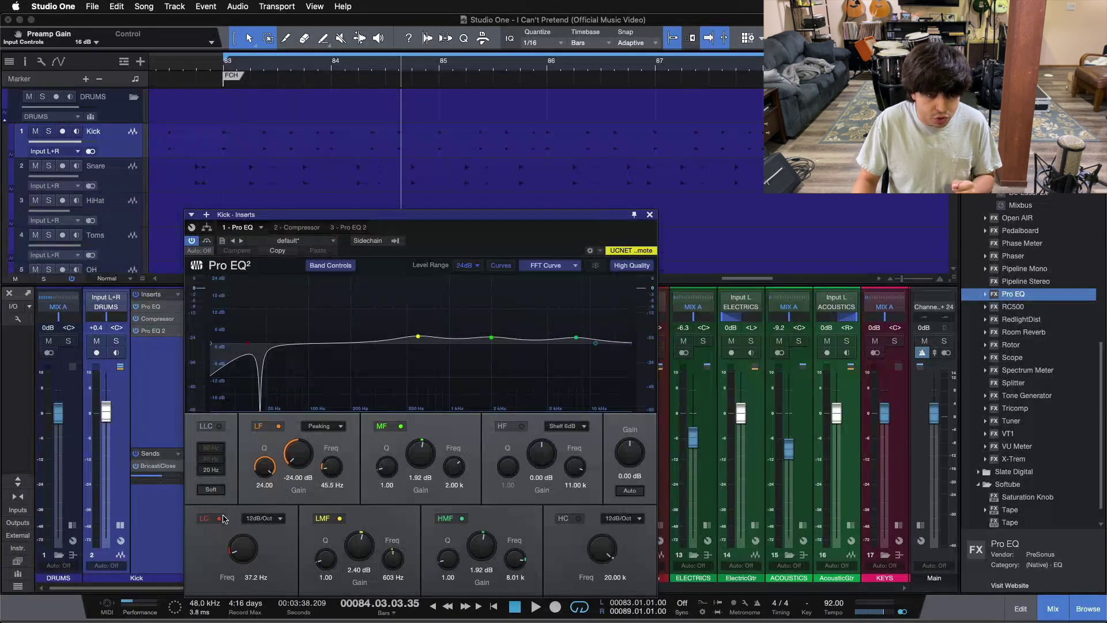
left_click(117, 342)
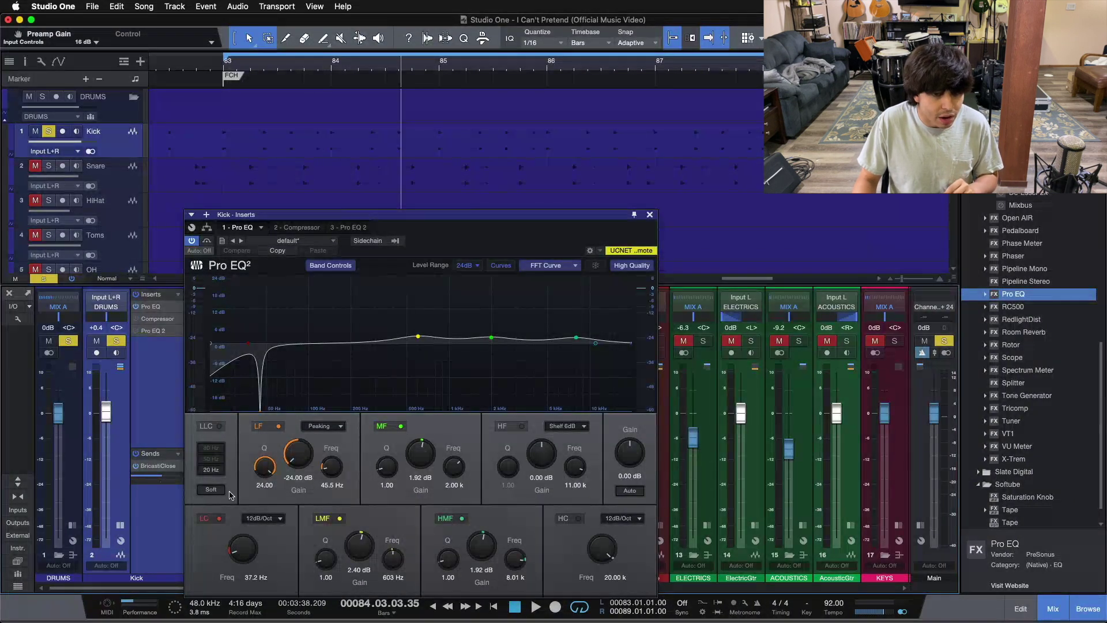
Audition the soloed kick while switching the low cut (LC) filter in its Pro EQ off and on
left_click(217, 519)
key("space")
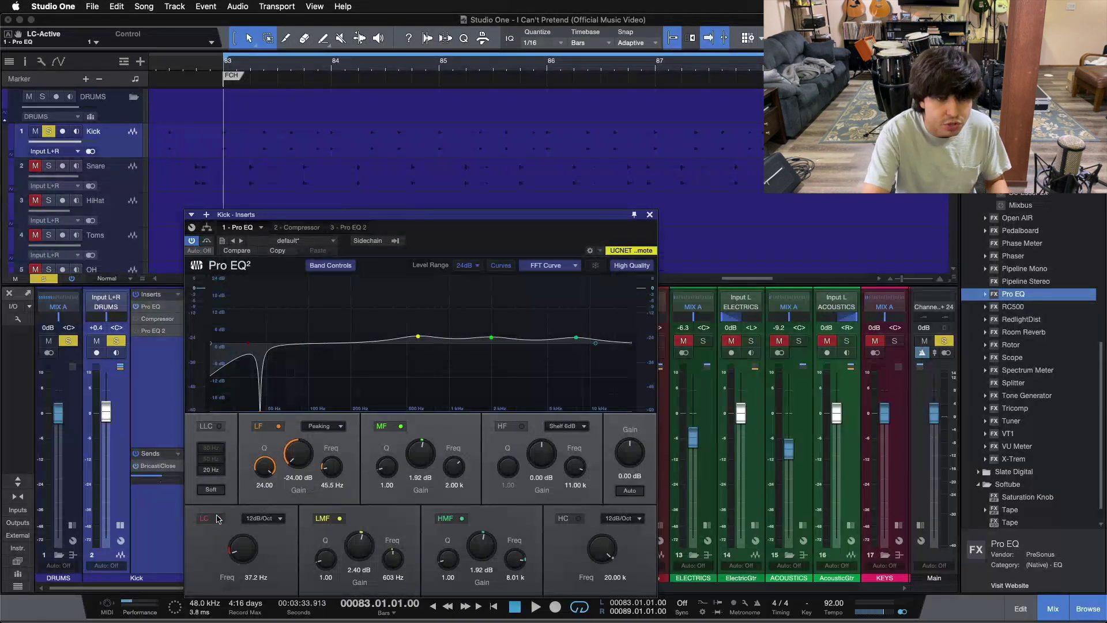
key("space")
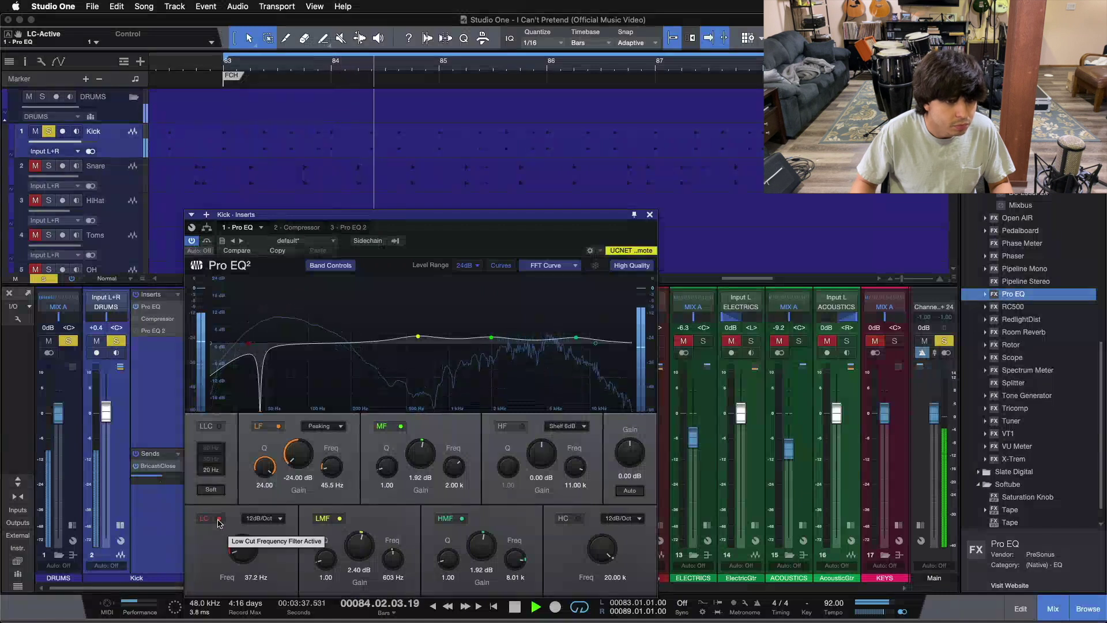
left_click(219, 522)
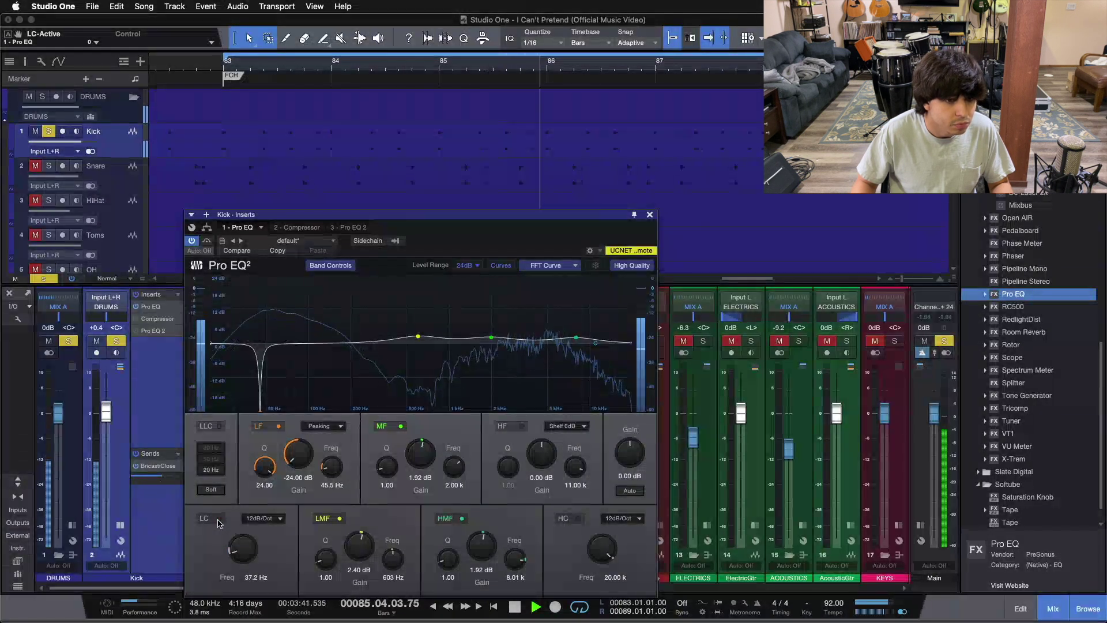
left_click(219, 522)
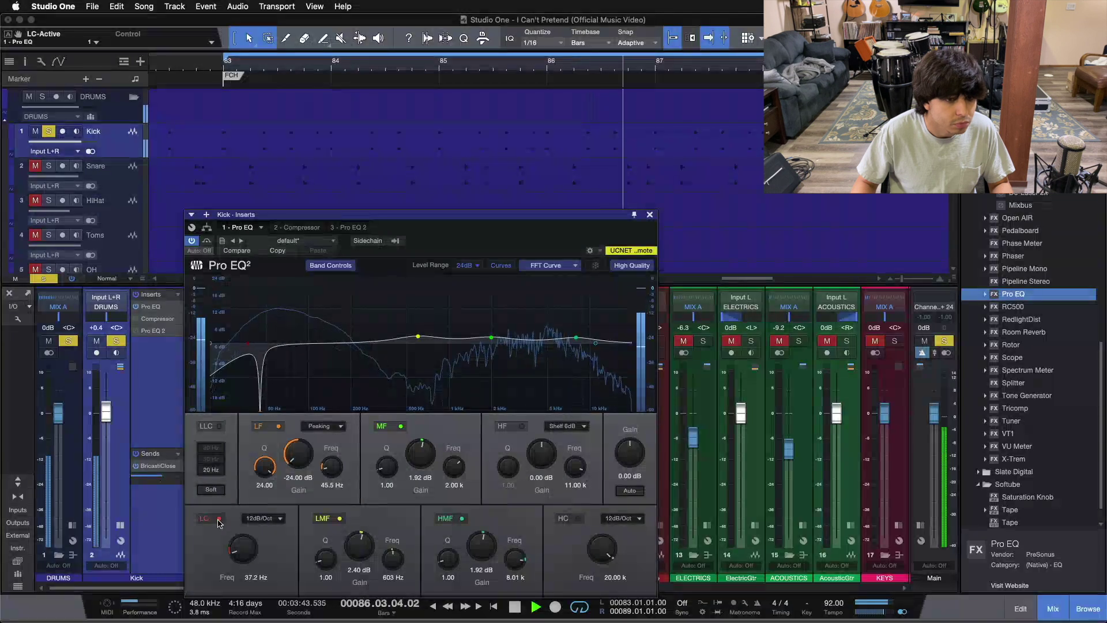
left_click(219, 522)
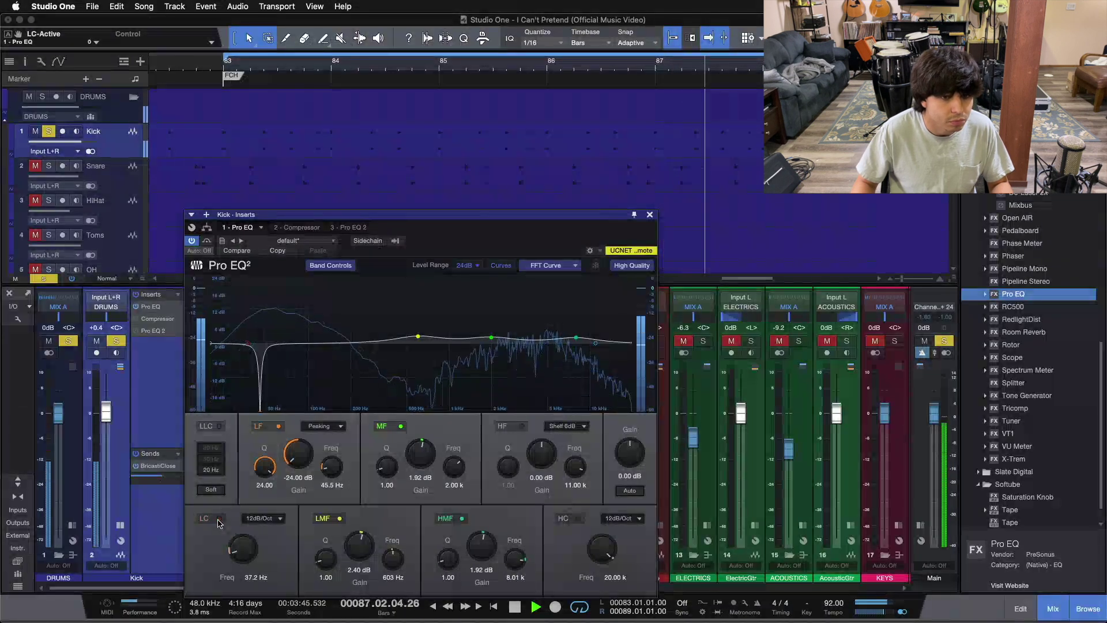
left_click(219, 522)
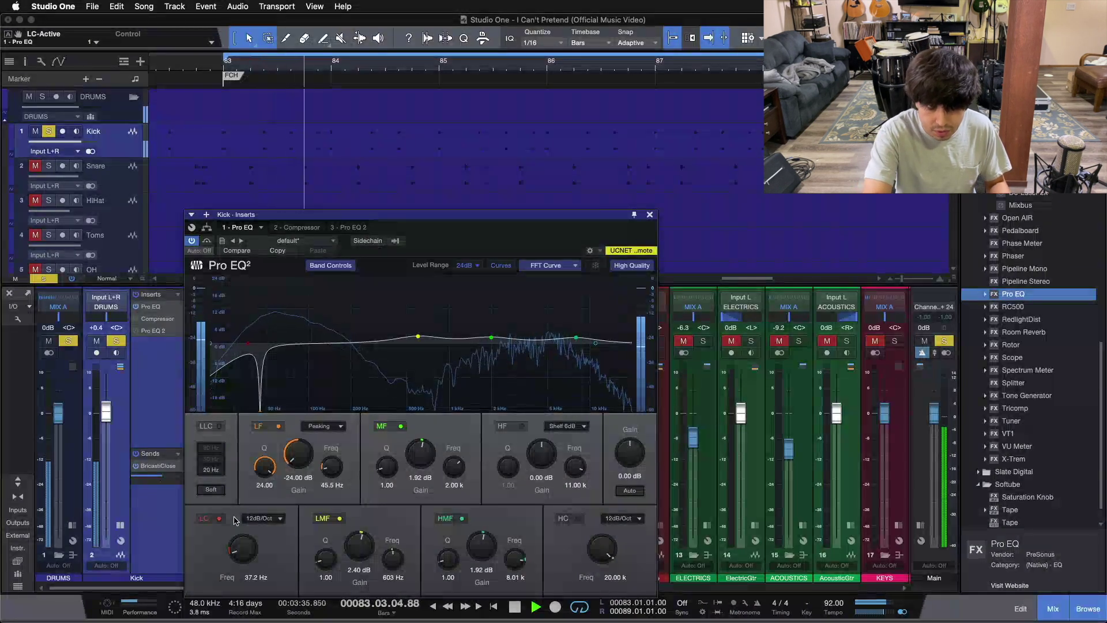
key("space")
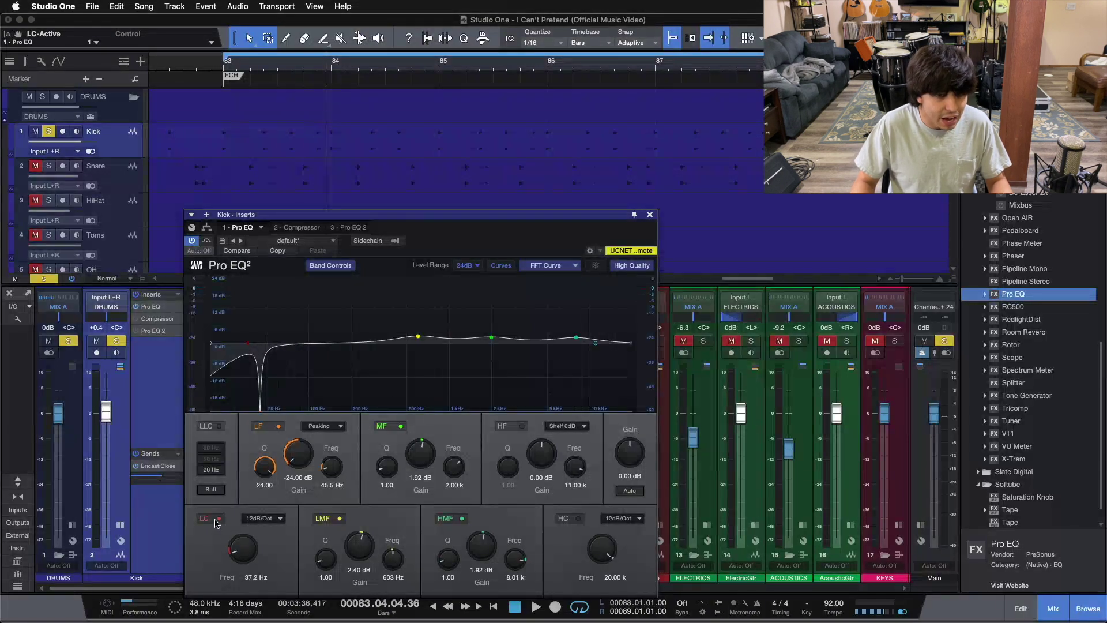
Repeat the kick comparison from bar 83, bypassing and re-enabling the 37.2 Hz low cut during playback
key("space")
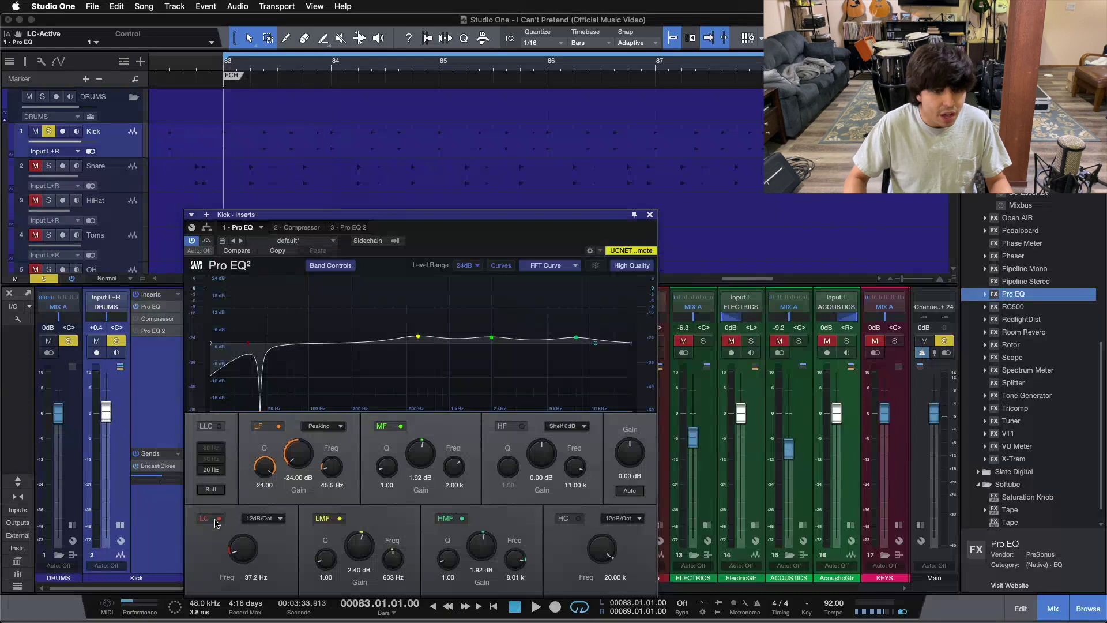
left_click(218, 519)
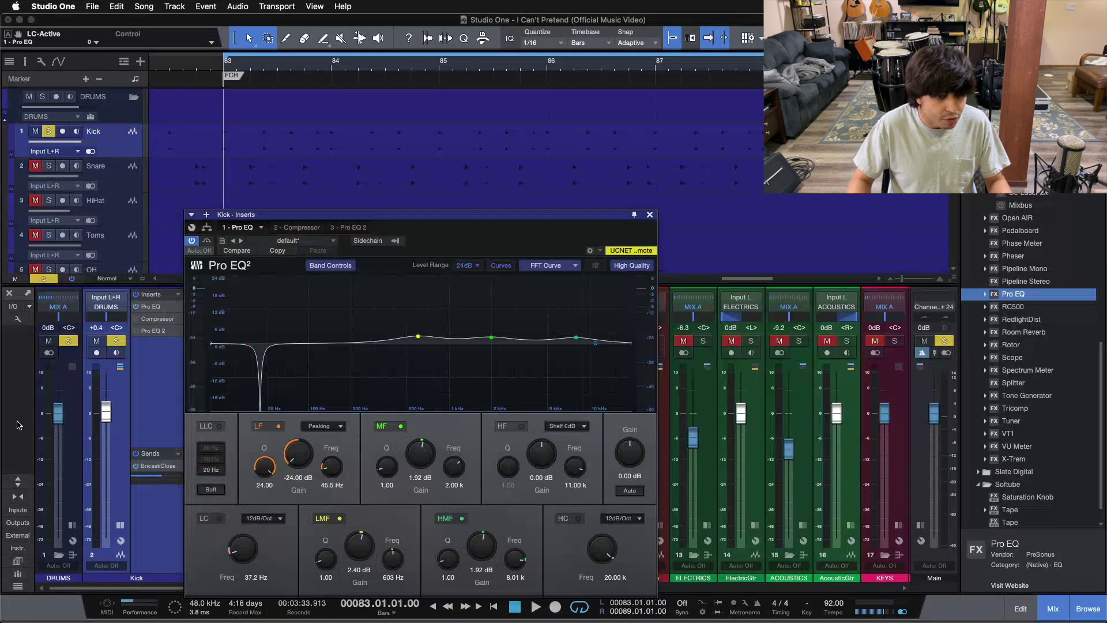
left_click(202, 522)
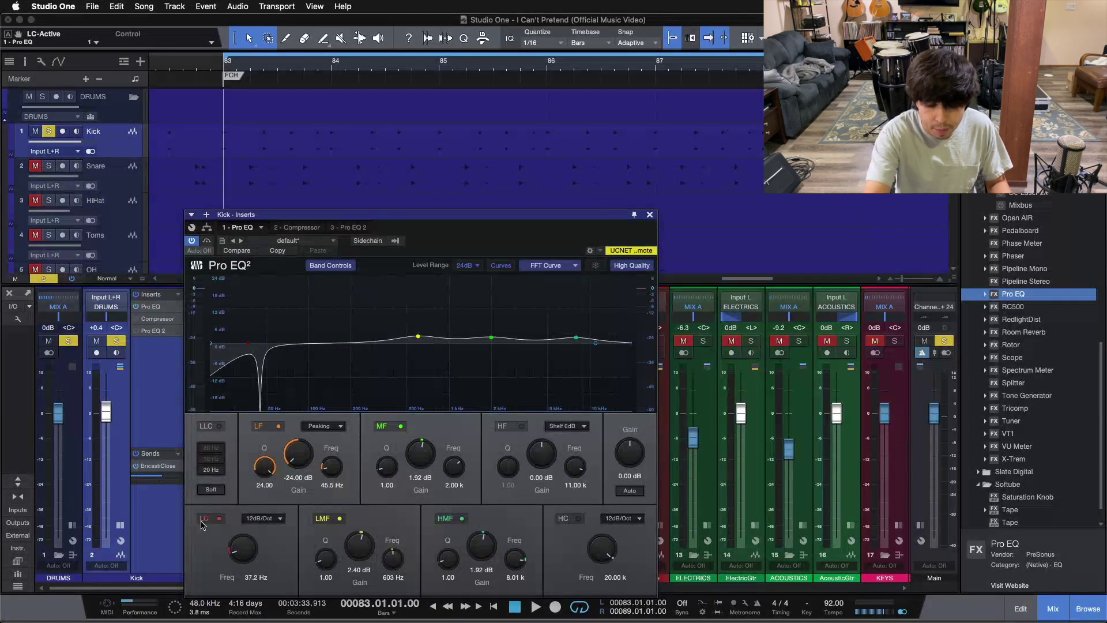
key("space")
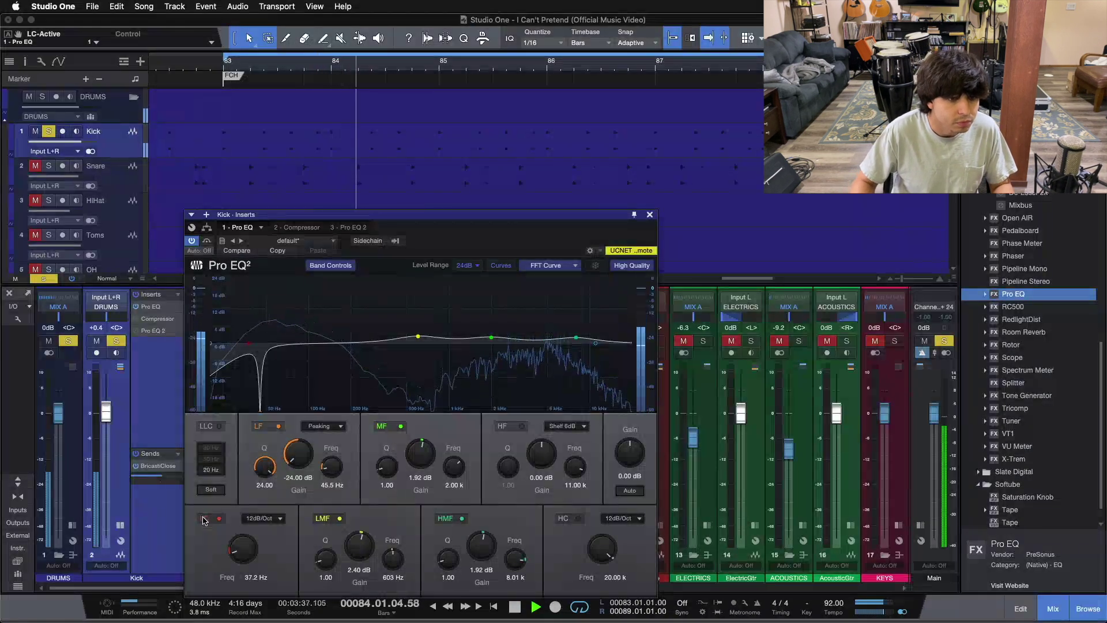
left_click(206, 521)
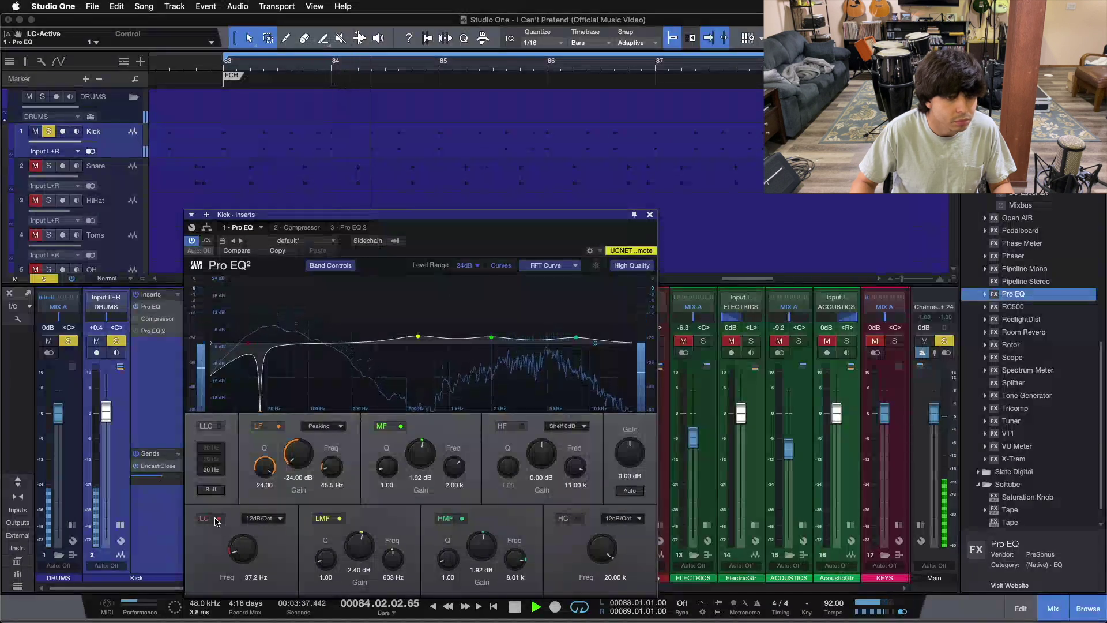
left_click(217, 519)
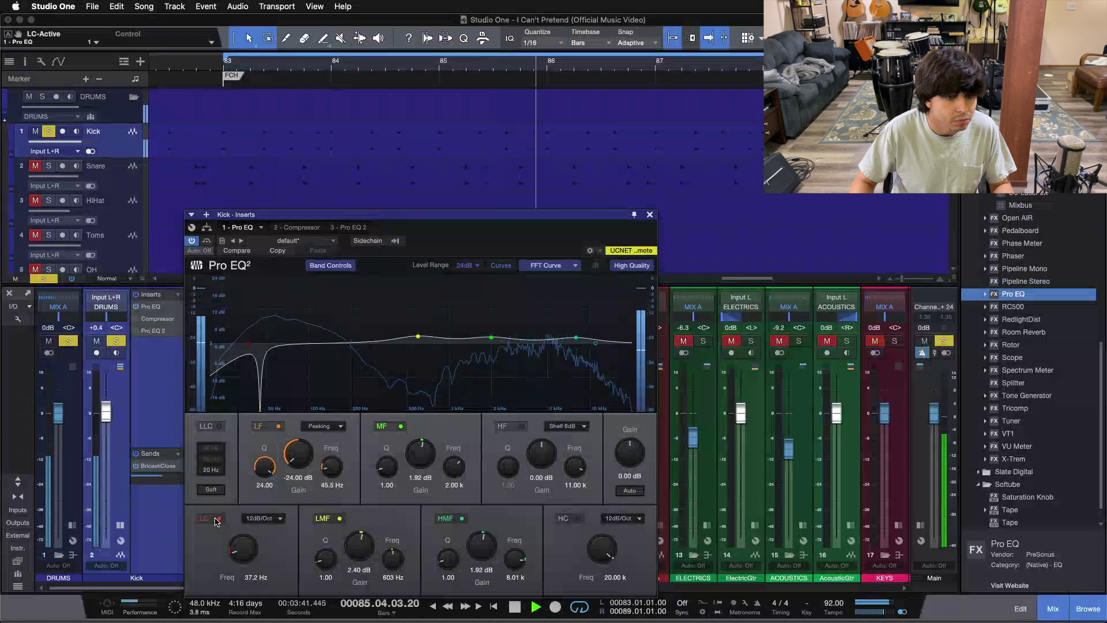
left_click(216, 519)
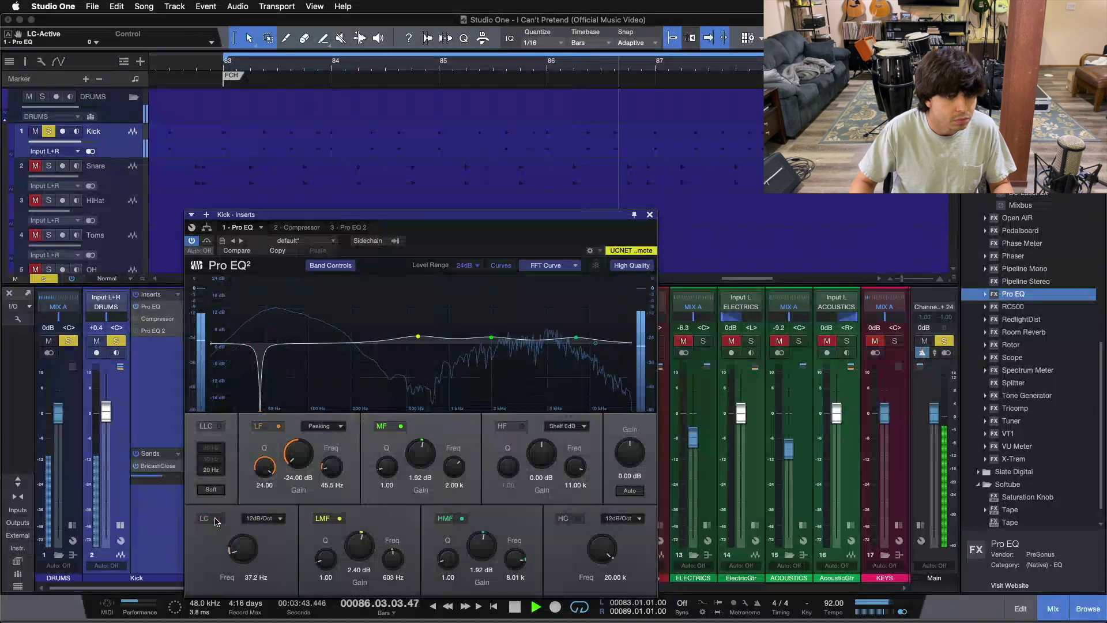
left_click(216, 519)
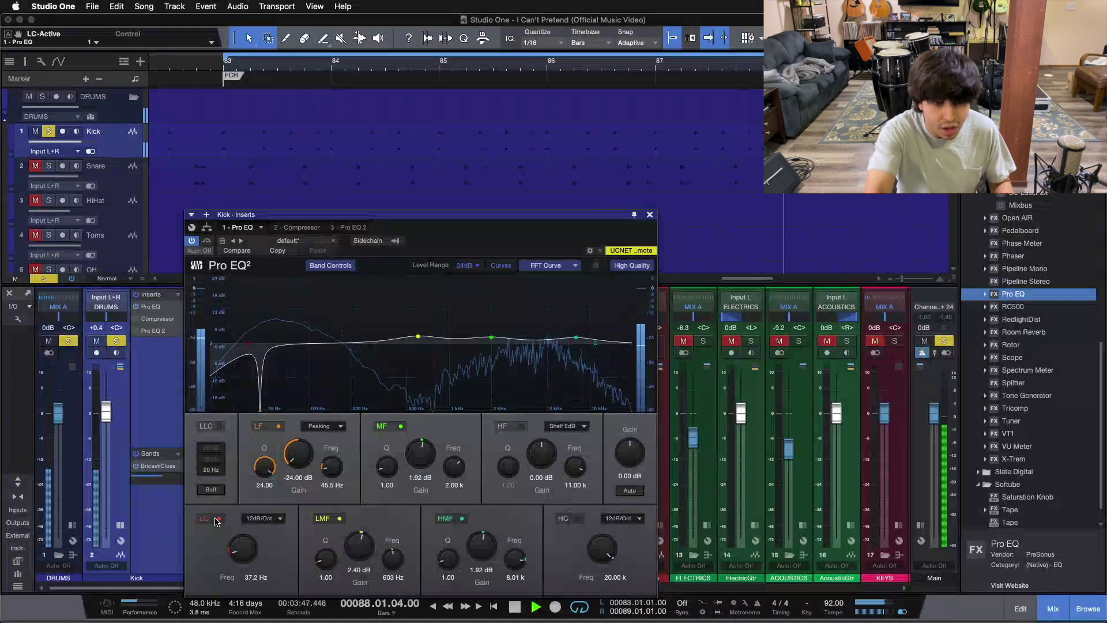
key("space")
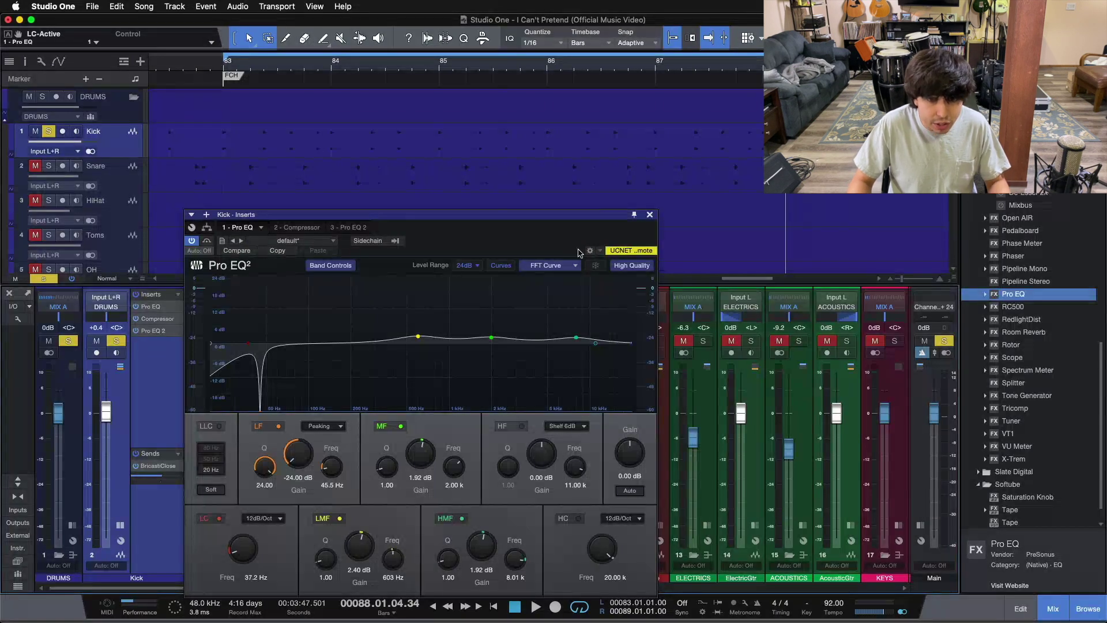
Solo the Snare in place of the Kick and open the snare's first Pro EQ insert instead of the kick's
left_click(649, 215)
left_click(116, 341)
left_click(225, 341)
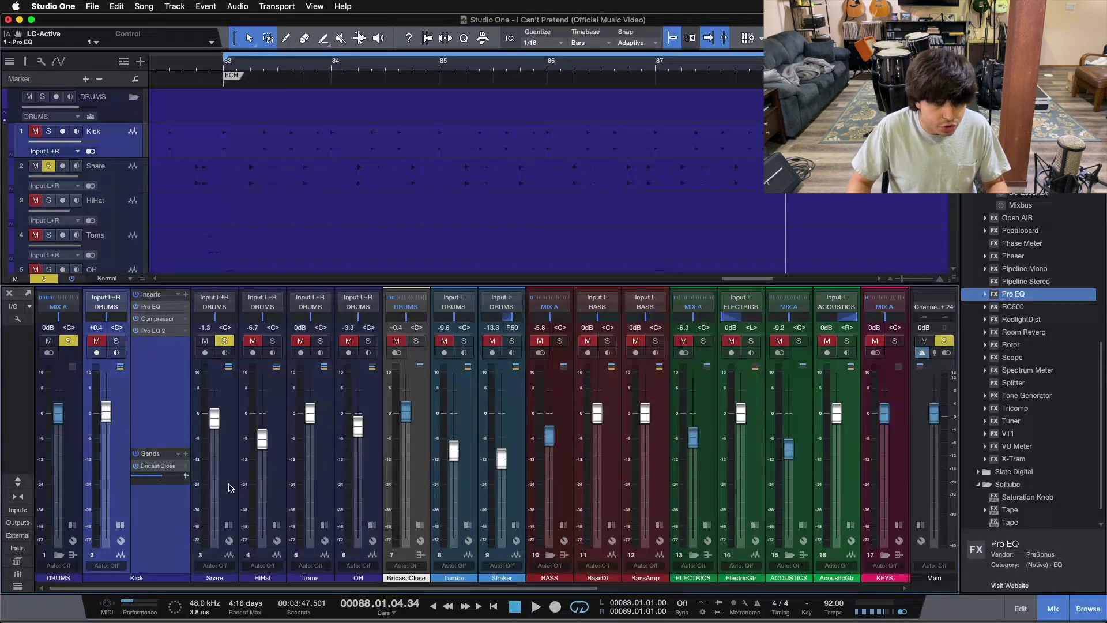
left_click(229, 526)
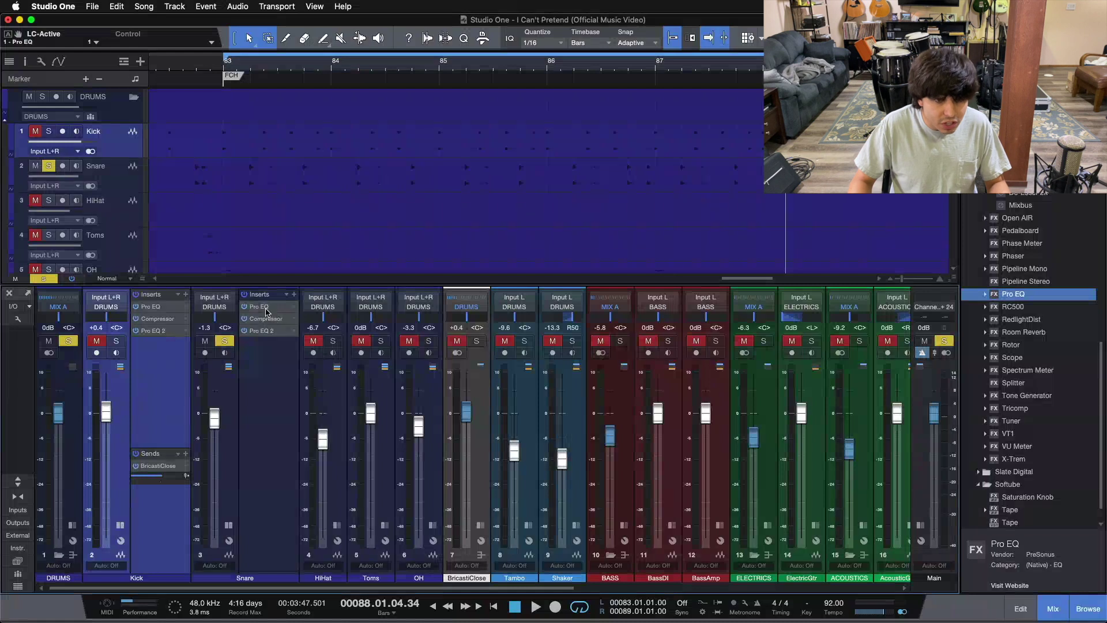
left_click(266, 307)
left_click_drag(483, 239, 655, 226)
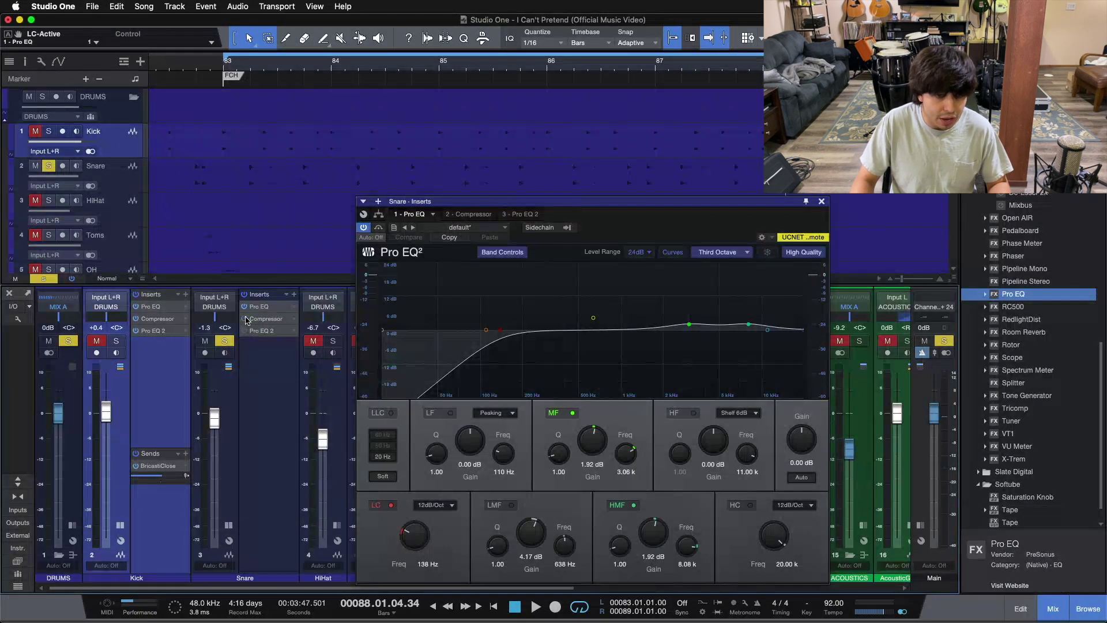
Audition the soloed snare from bar 83 while repeatedly switching the 138 Hz low cut in its first Pro EQ off and on
key("space")
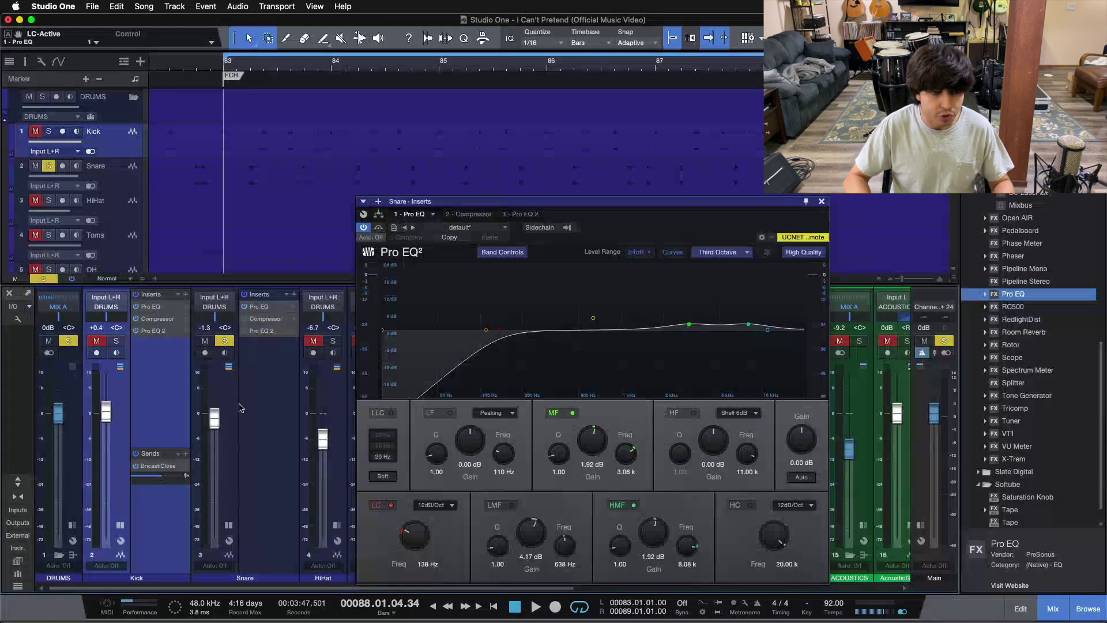
left_click(373, 505)
left_click(374, 506)
left_click(374, 506)
left_click(374, 506)
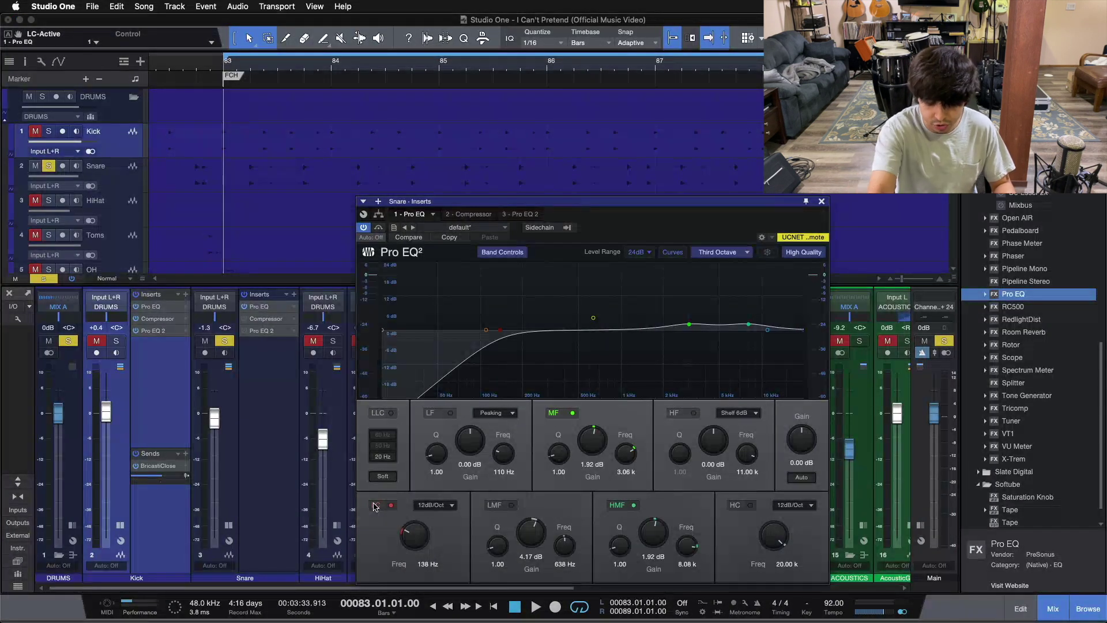
key("space")
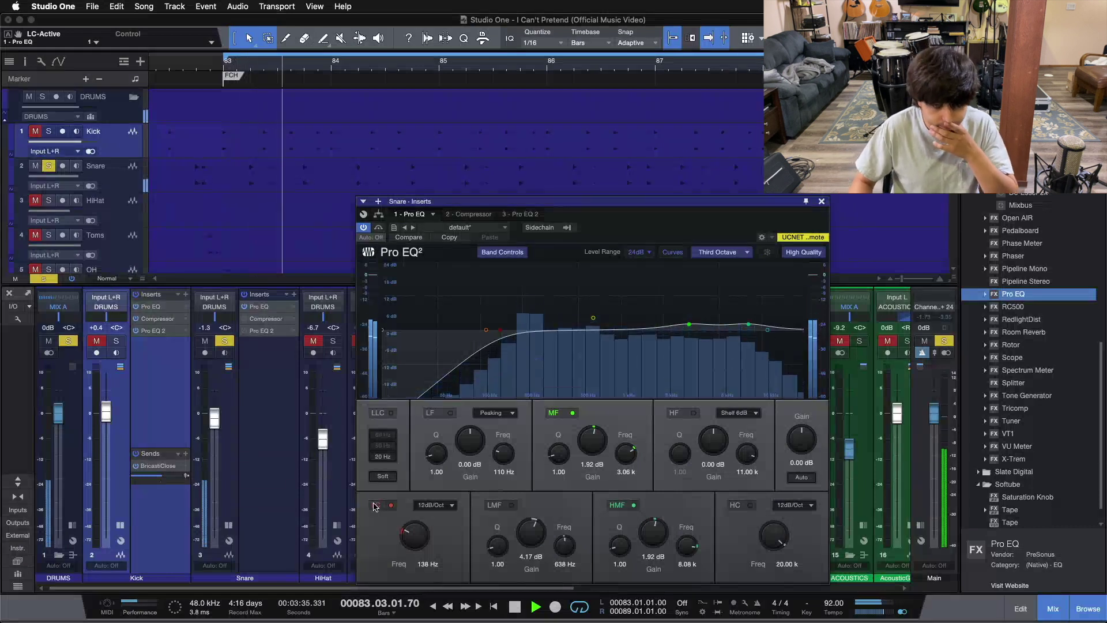
left_click(374, 505)
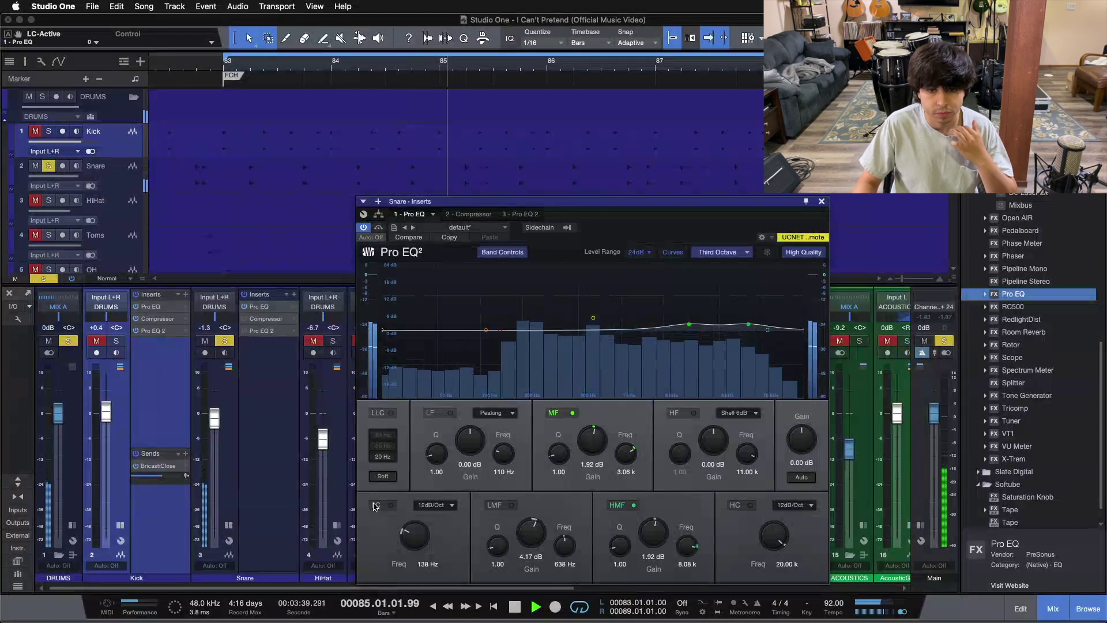
left_click(374, 506)
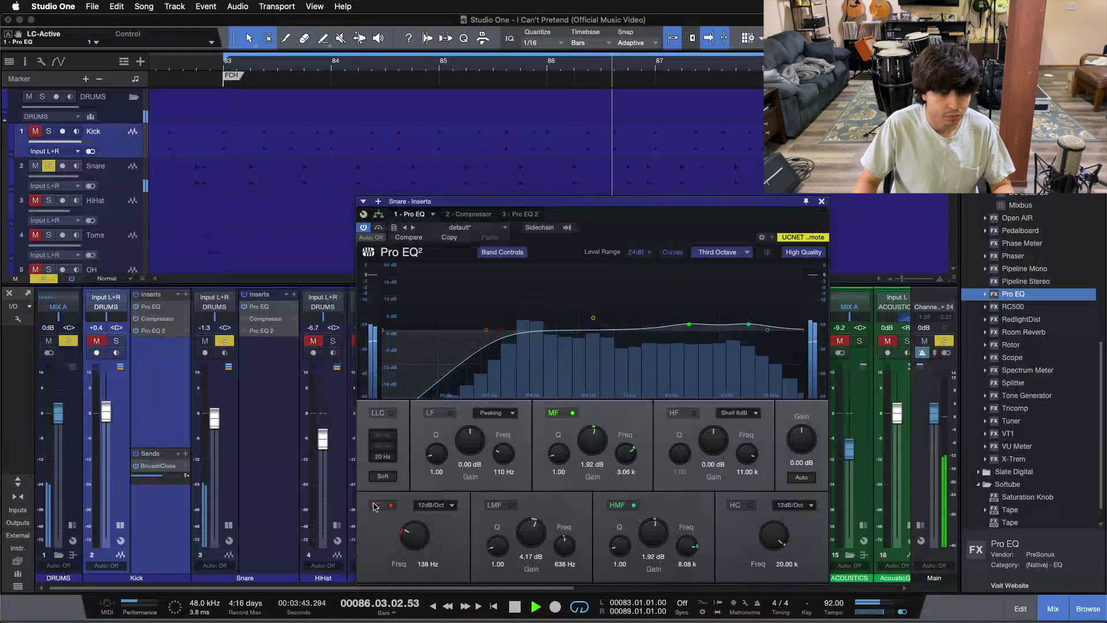
left_click(374, 506)
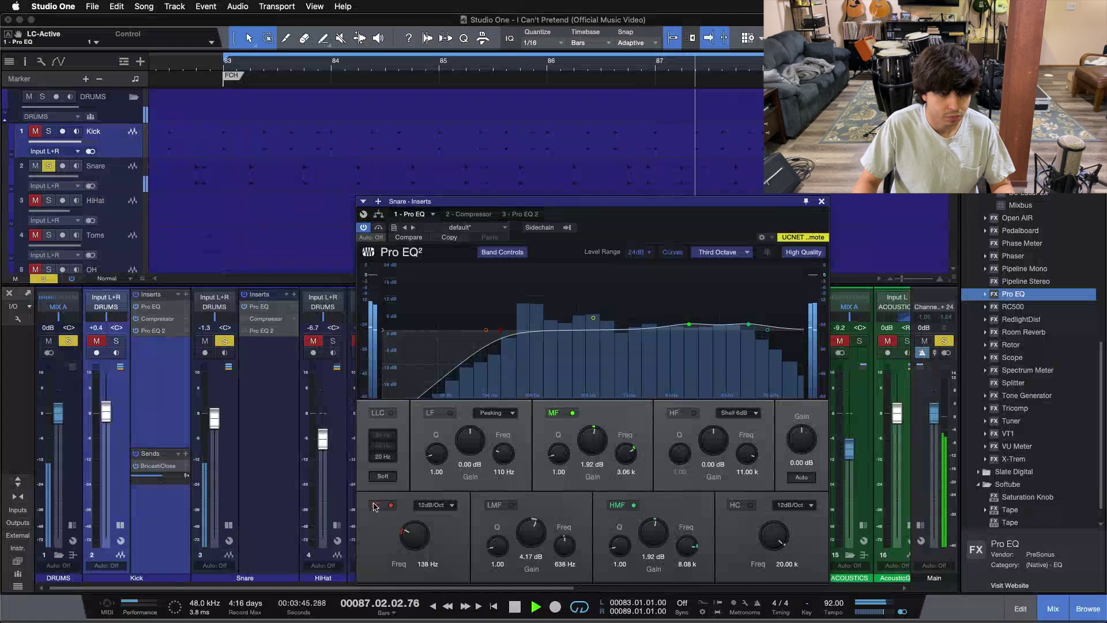
left_click(374, 506)
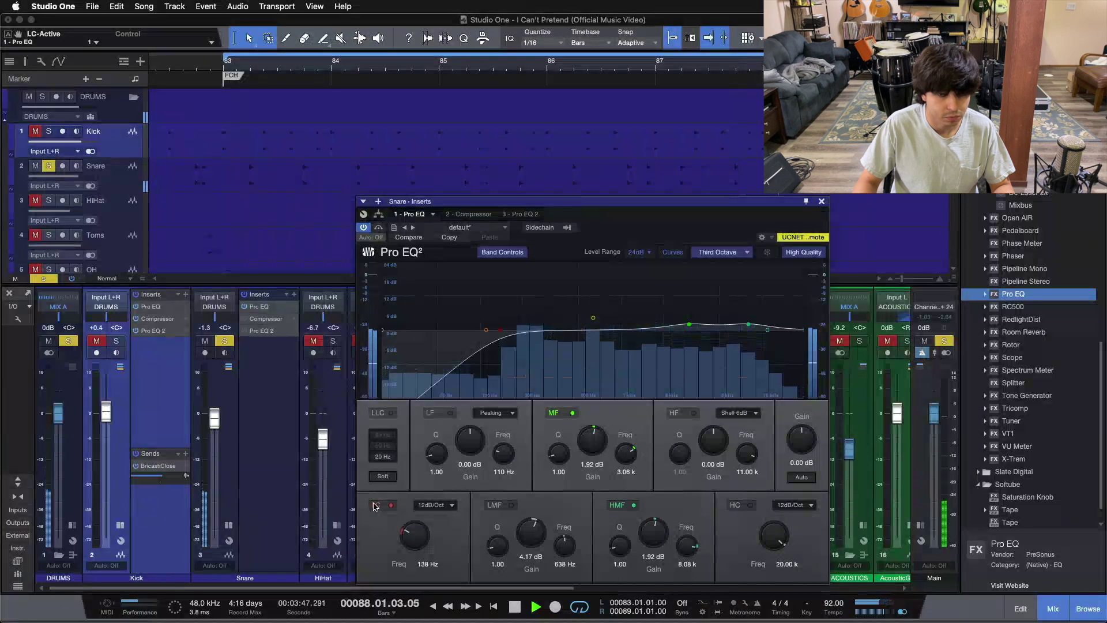
left_click(373, 506)
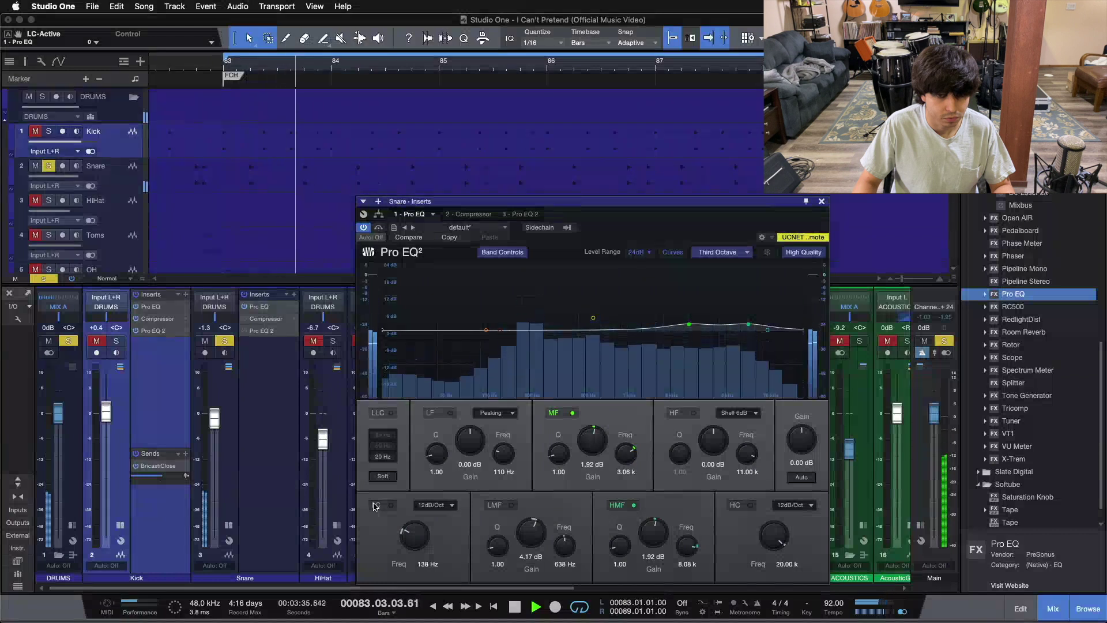
left_click(374, 506)
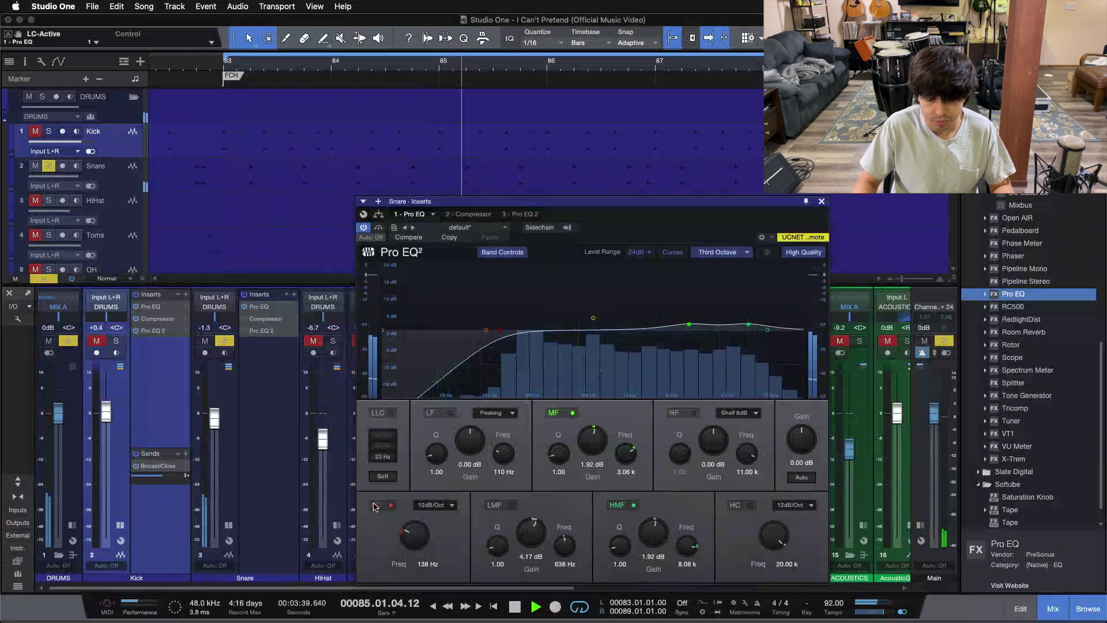
key("space")
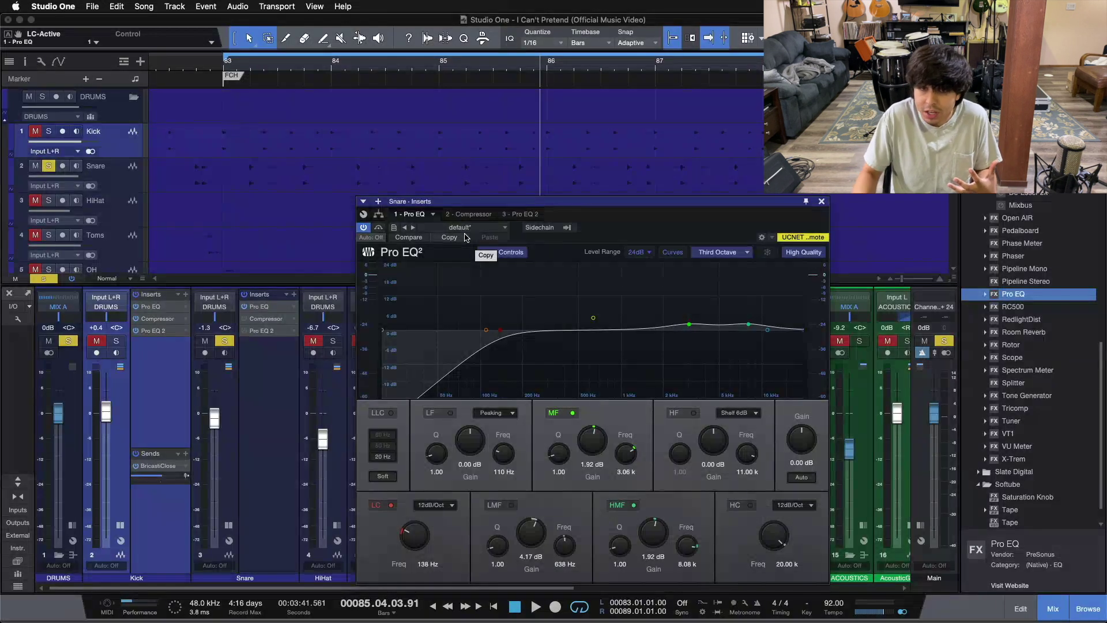
Check the snare's Pro EQ 2 settings, reactivate its Compressor and Pro EQ 2 inserts, and unsolo the Snare
left_click(526, 214)
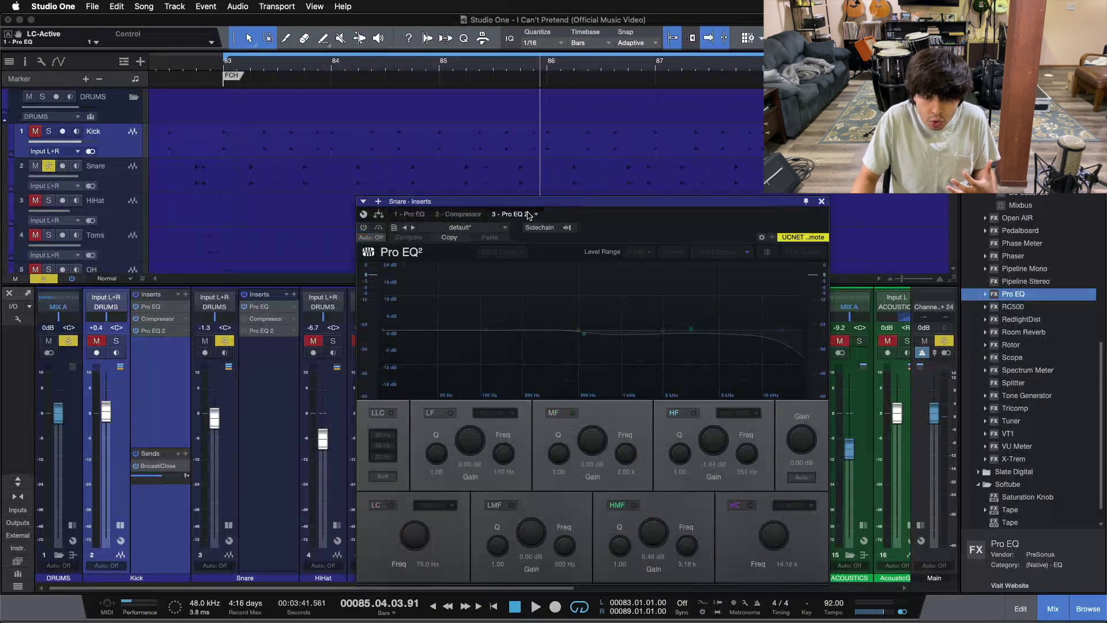
left_click(409, 214)
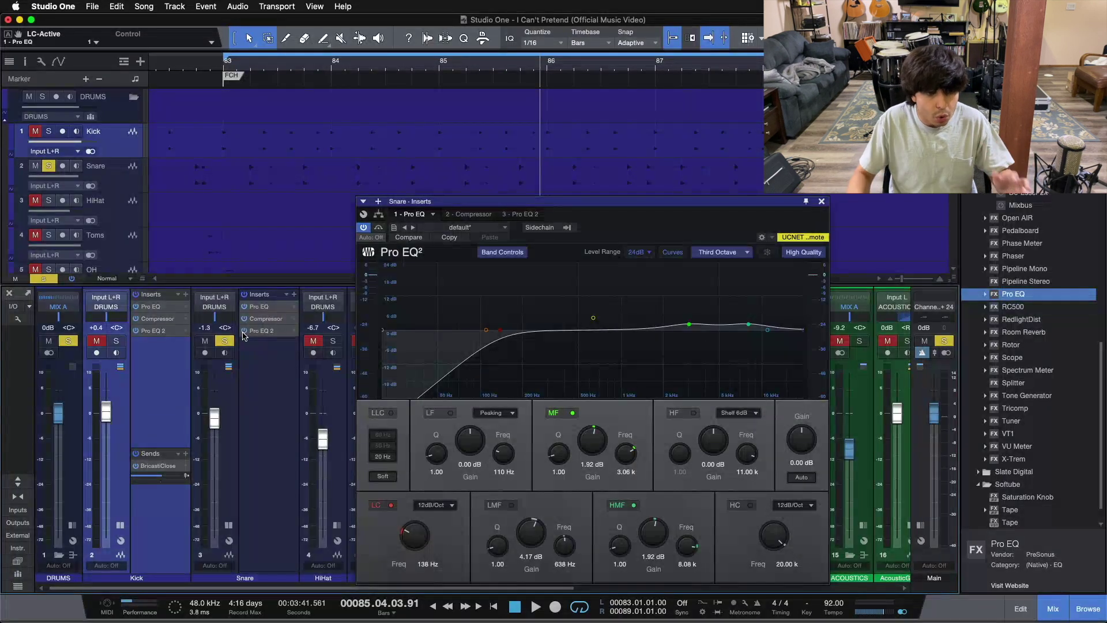
left_click(225, 342)
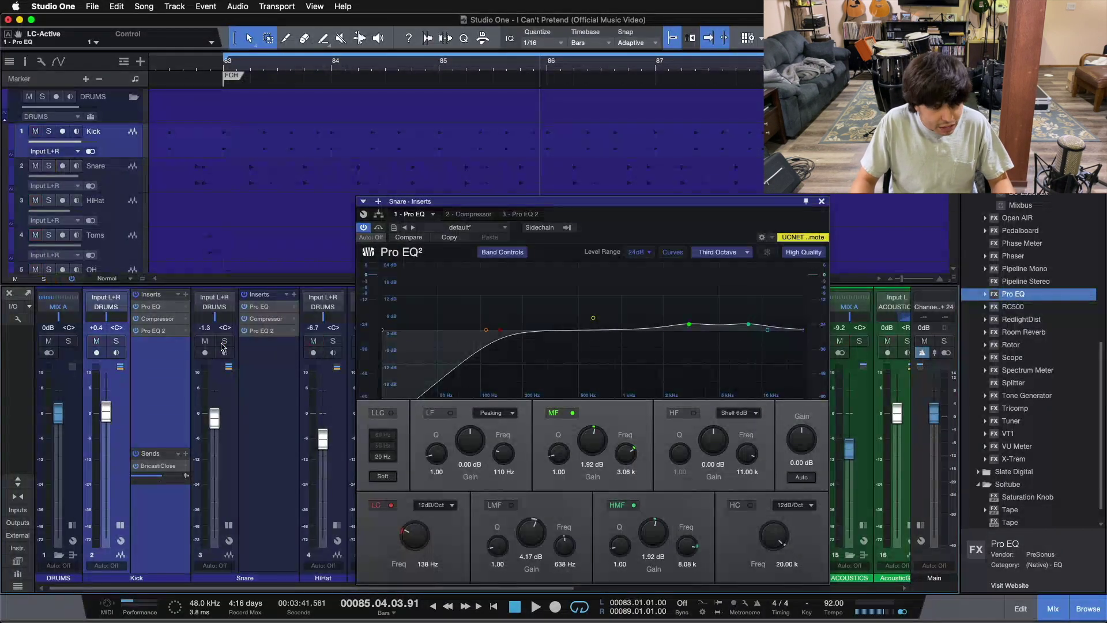
Collapse the Snare and Kick channels in the mixer and close the Snare inserts window
left_click(228, 525)
left_click(120, 525)
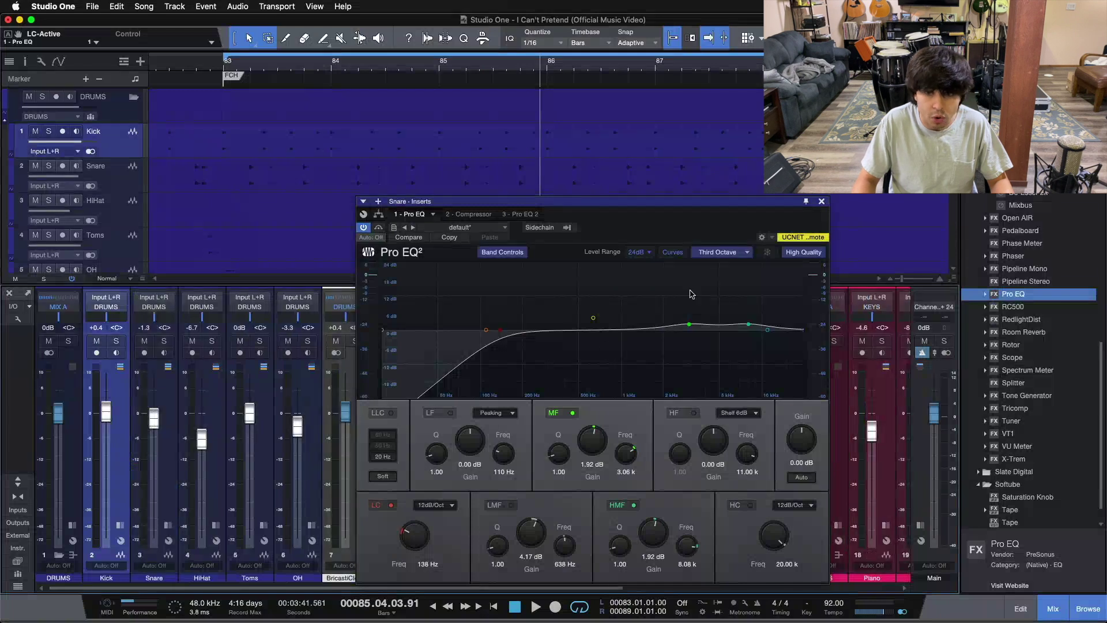
left_click(822, 200)
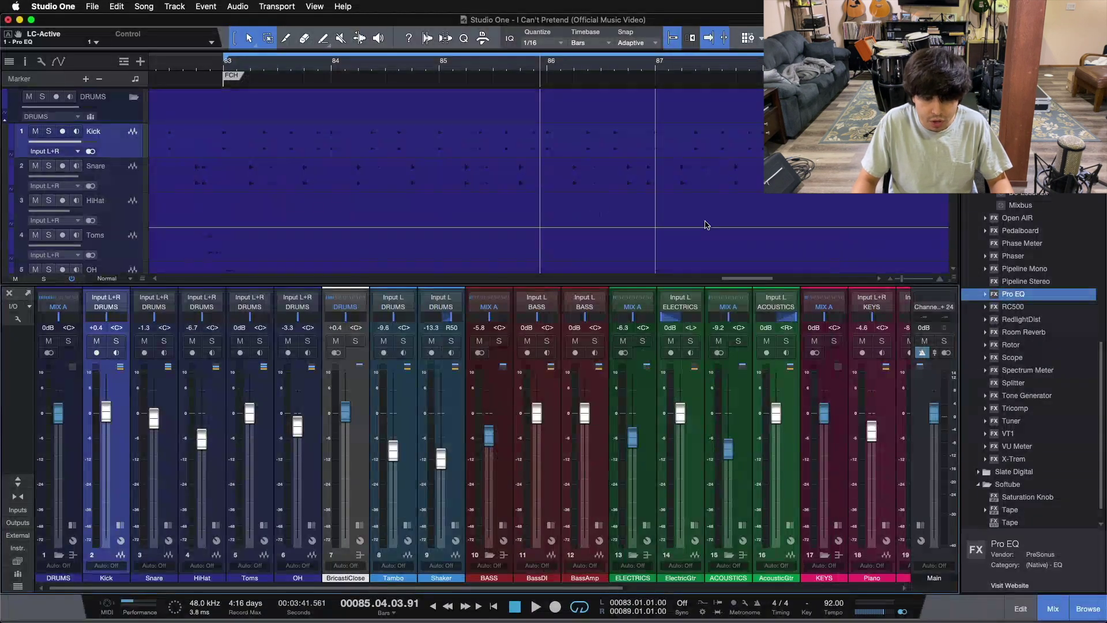
Expand the BASS channel to open its first Pro EQ insert, and bypass its Fat Channel and Pro EQ 2
left_click(503, 526)
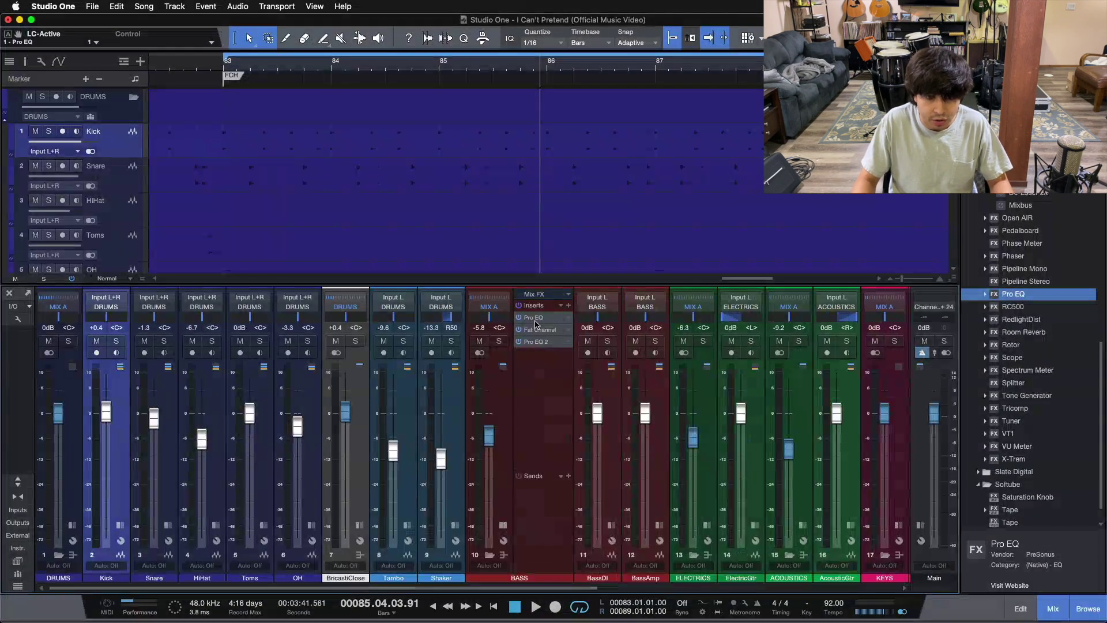
left_click(534, 317)
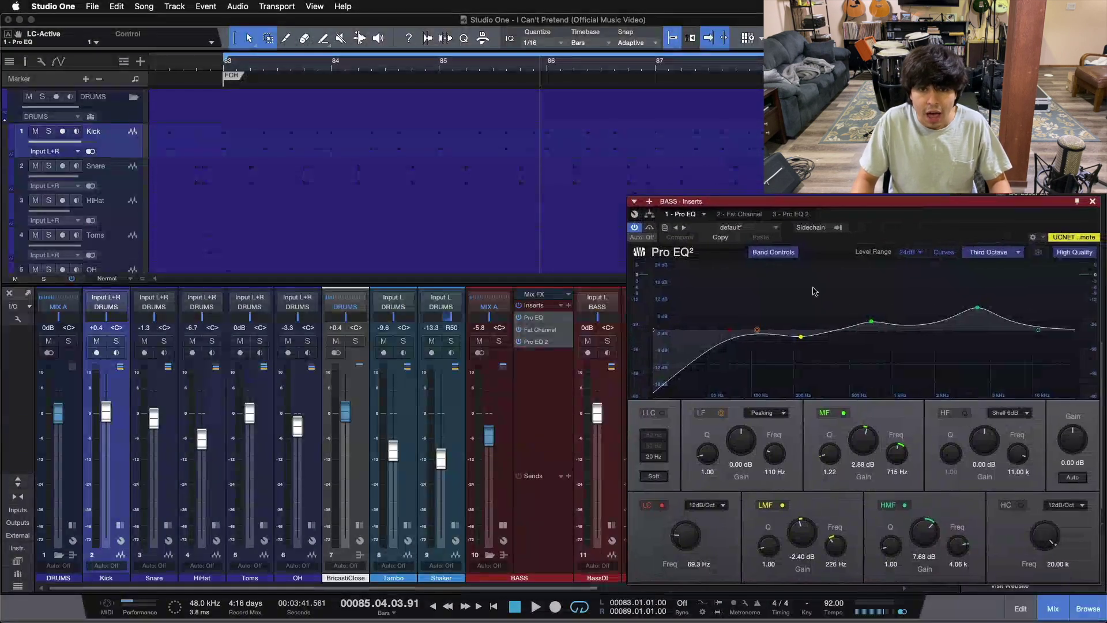
left_click(518, 330)
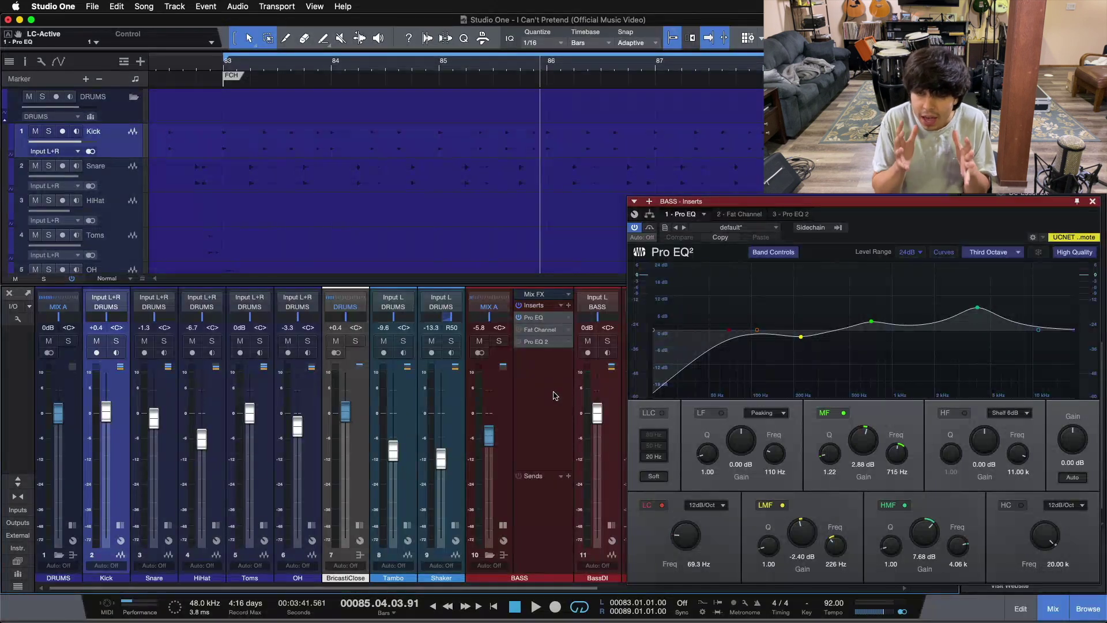
Compare the settings of the bass's Pro EQ 2 with those of its first Pro EQ
left_click(783, 215)
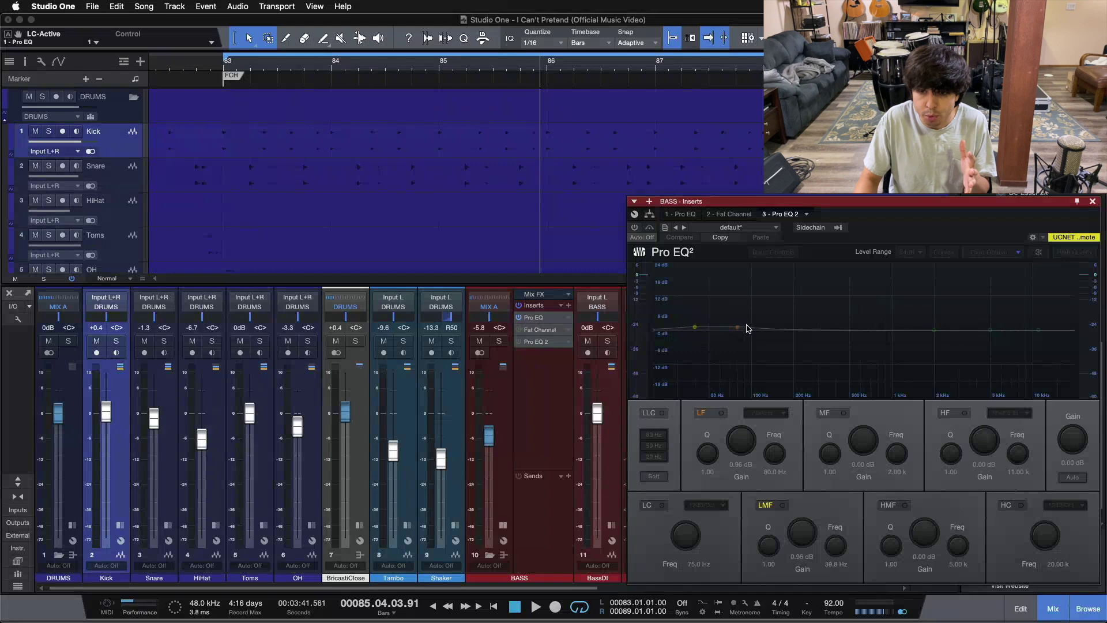
left_click(684, 228)
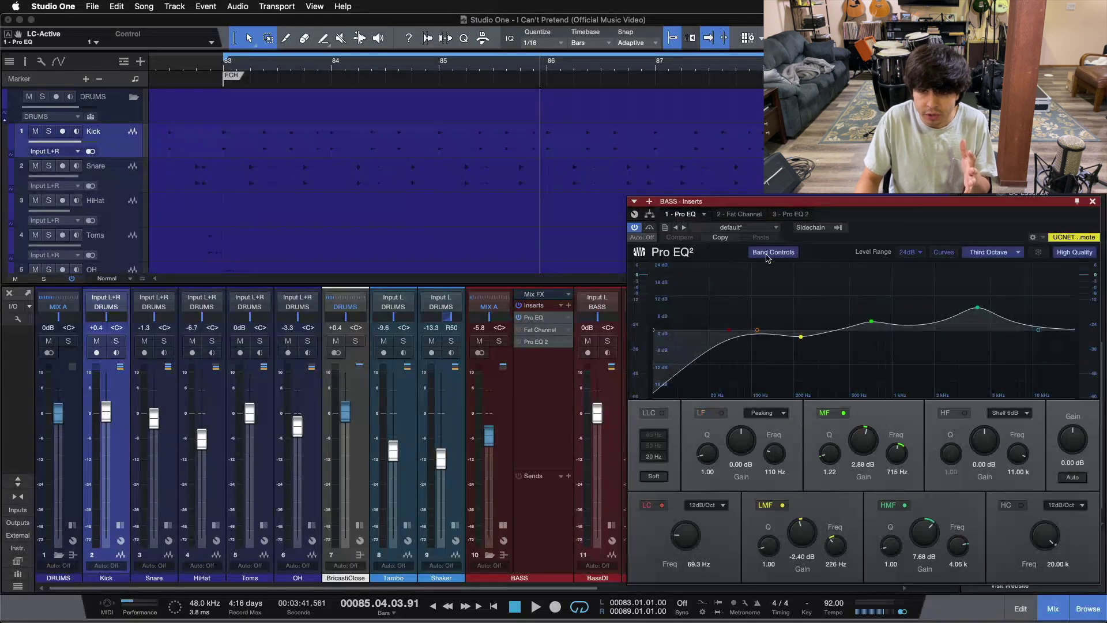
left_click(785, 215)
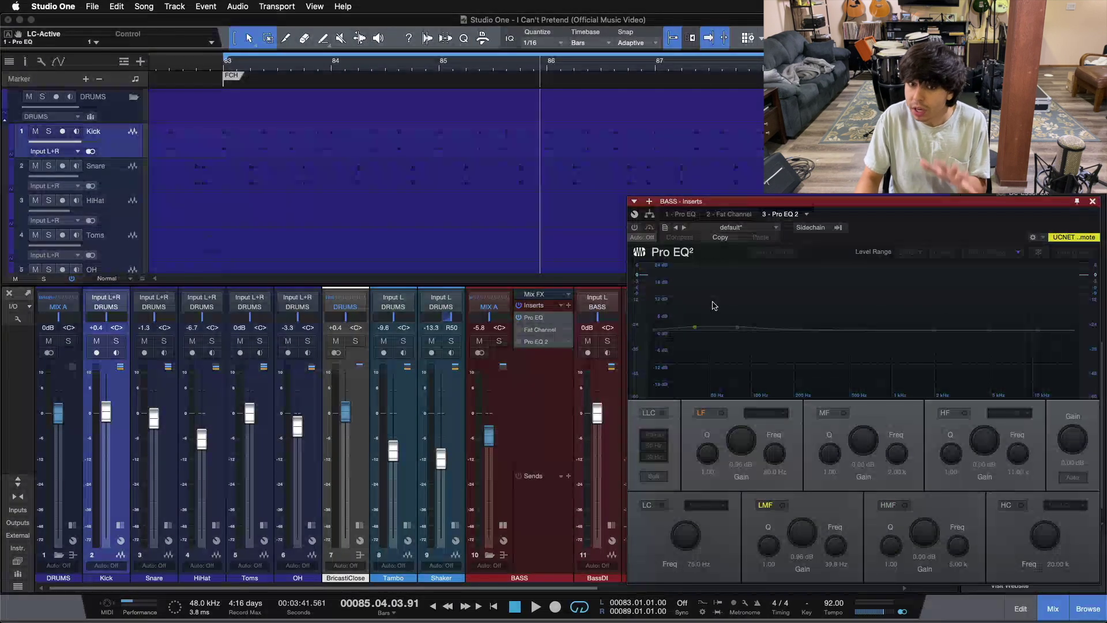
left_click(684, 215)
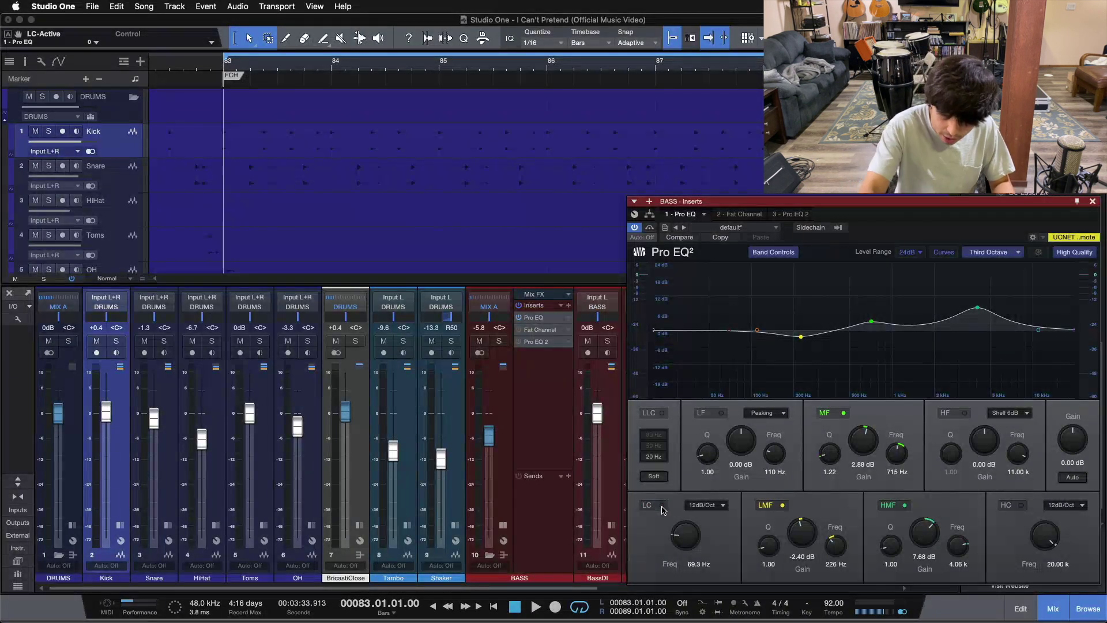
Solo the BASS during playback from bar 83 and compare its sound with the 69.3 Hz low cut on and off
key("space")
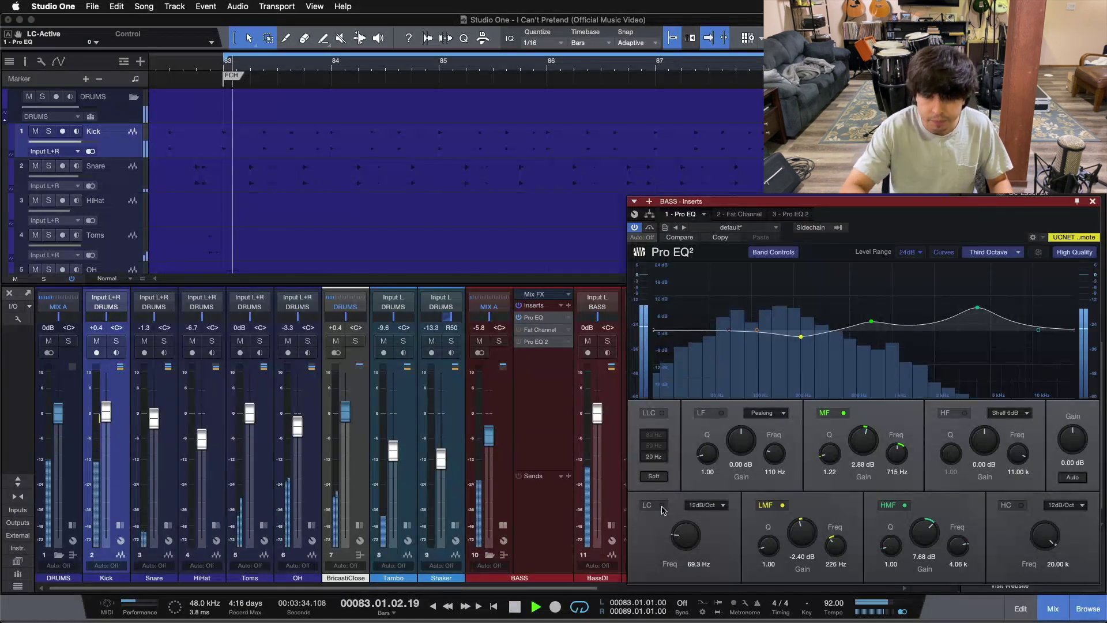
left_click(499, 342)
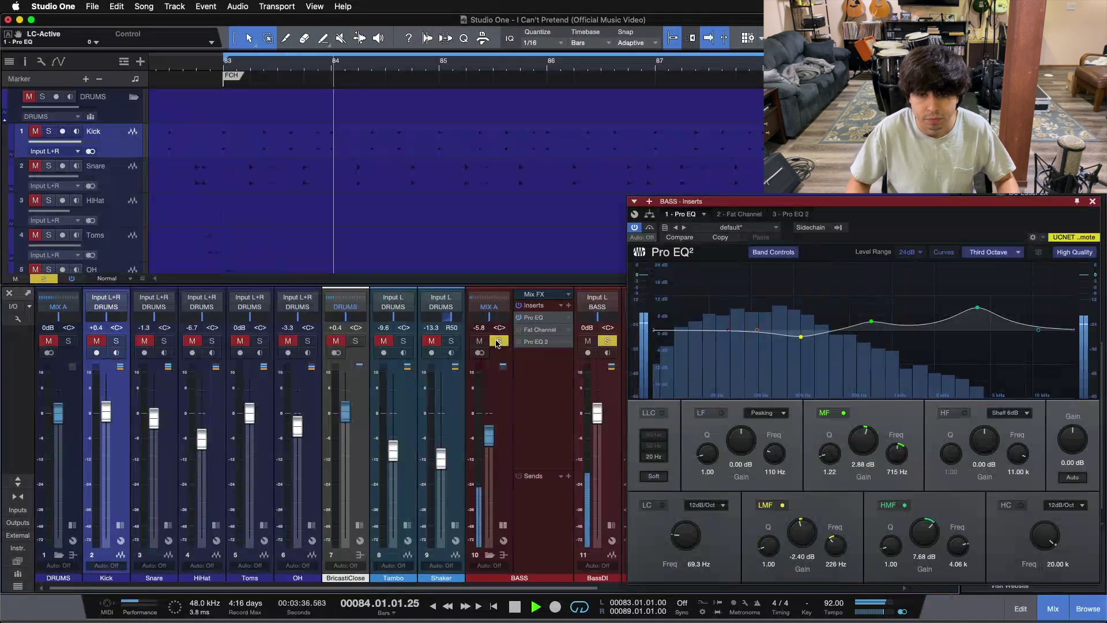
left_click(651, 505)
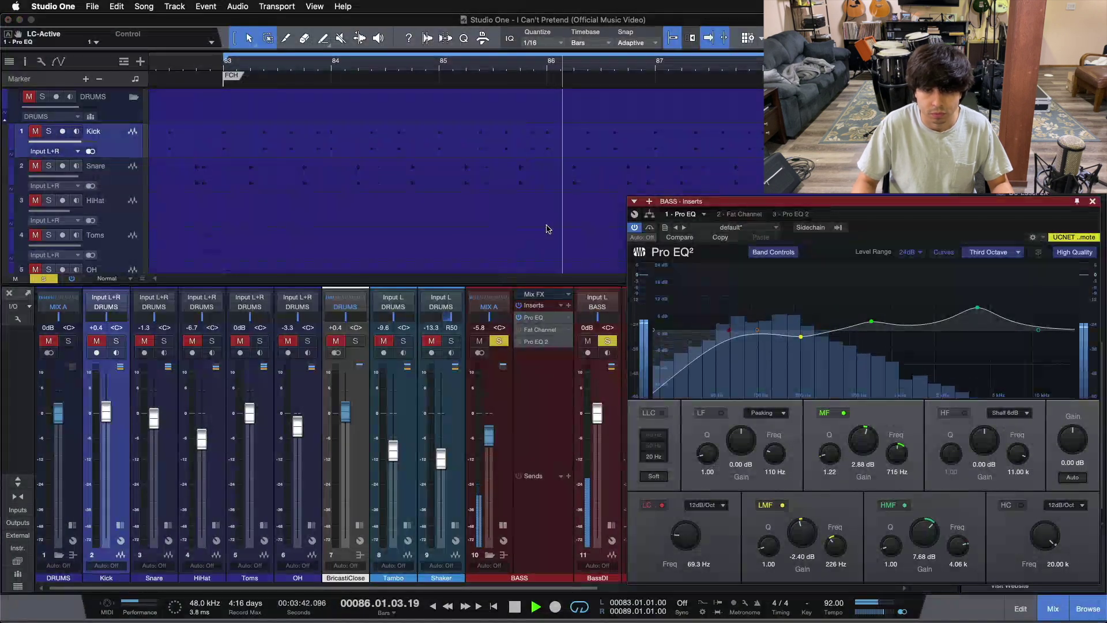
scroll(546, 229, "down", 8)
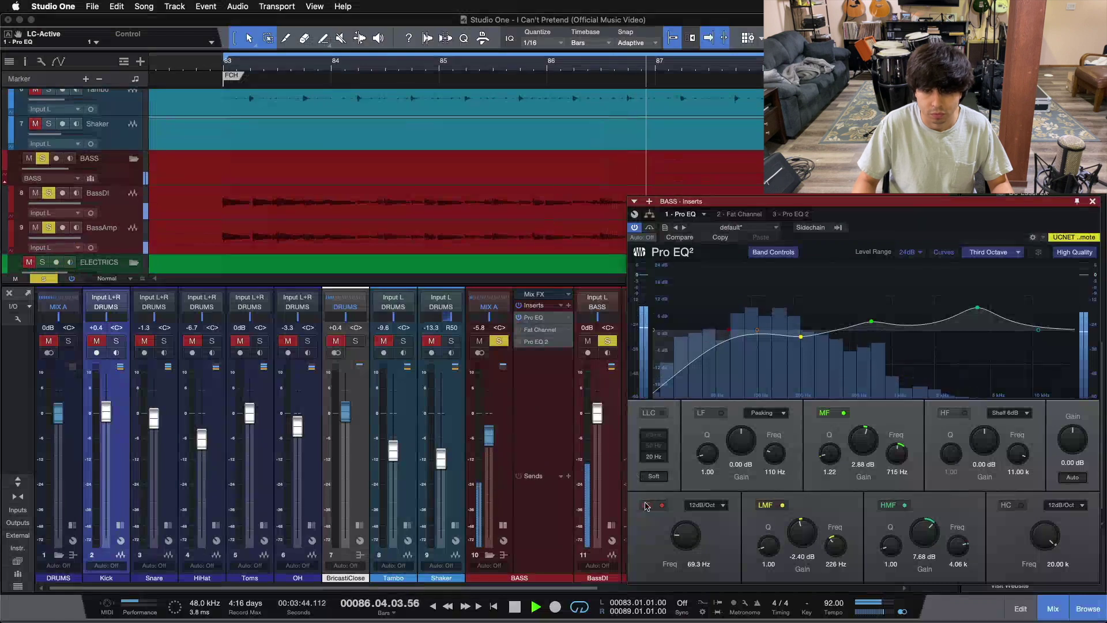
left_click(652, 506)
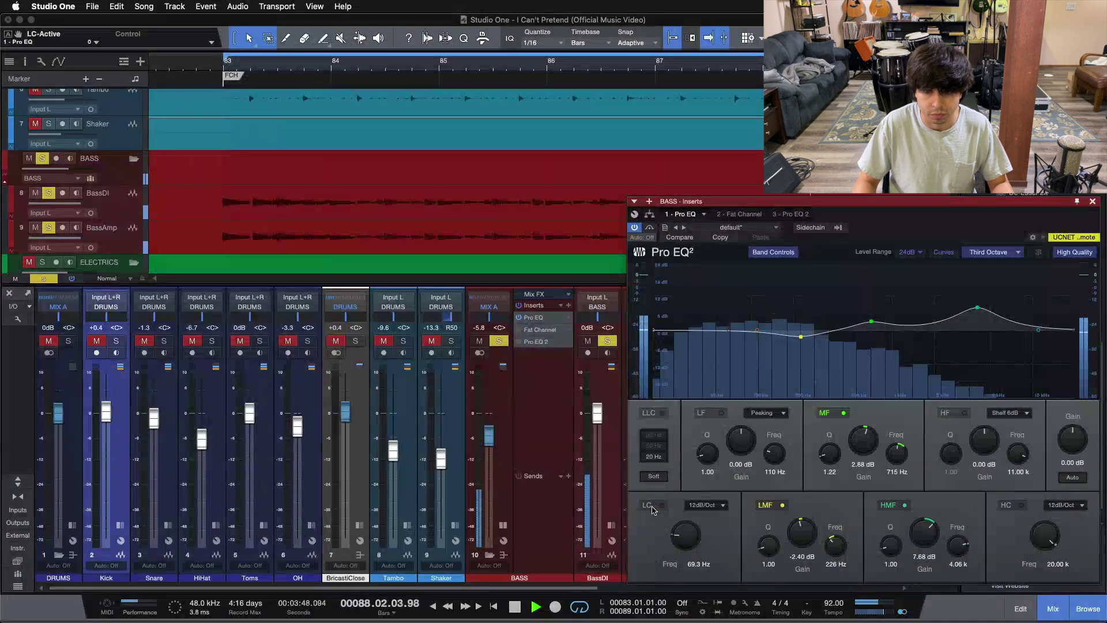
left_click(651, 507)
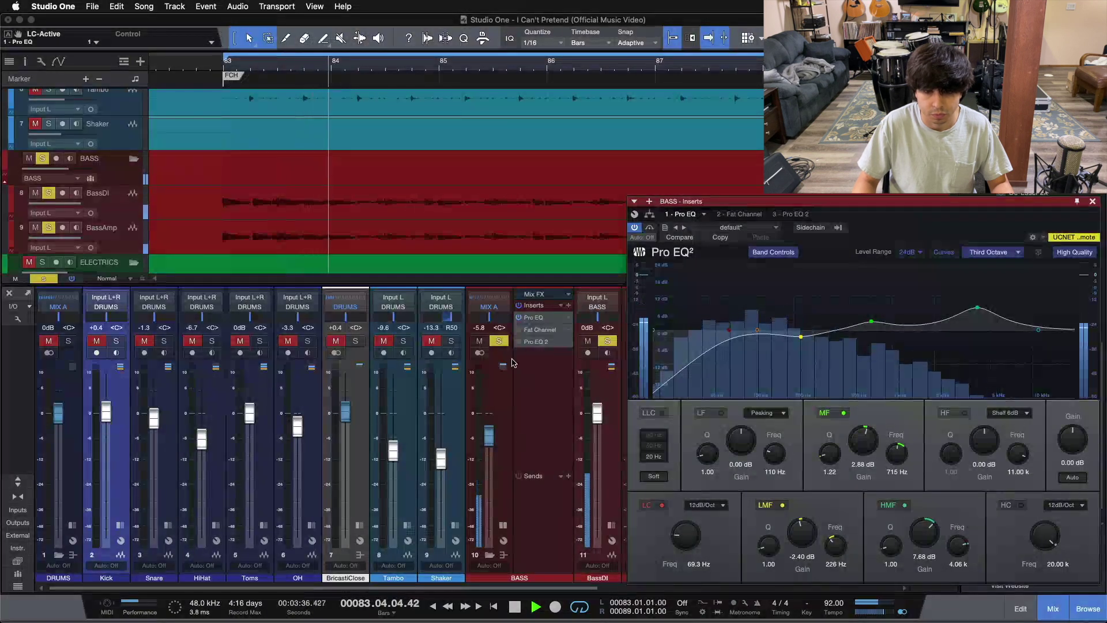
left_click(661, 505)
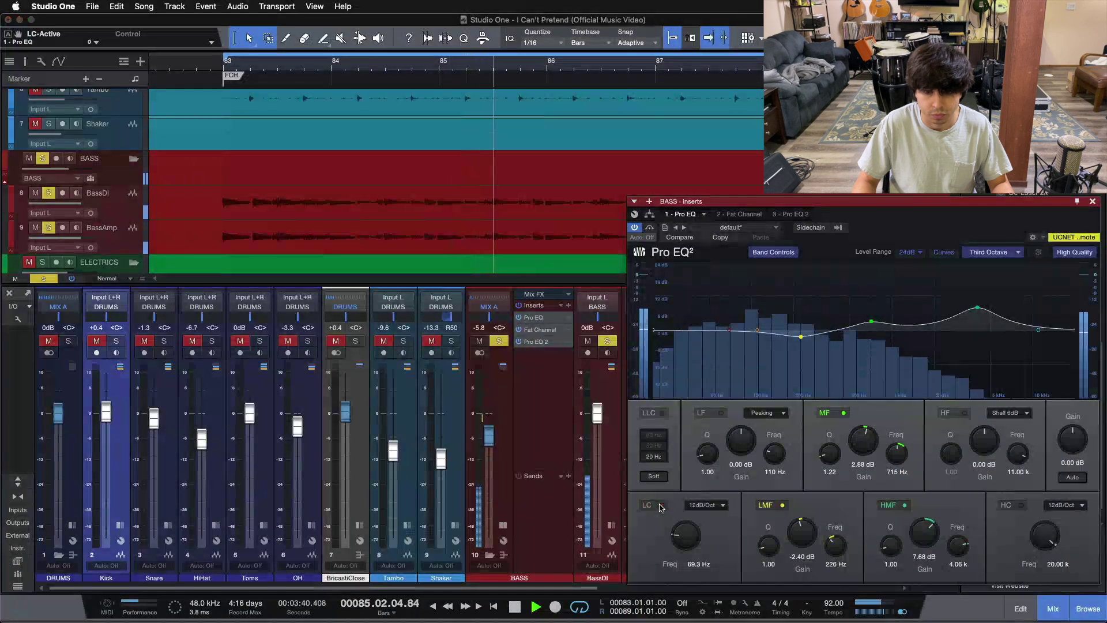
left_click(662, 505)
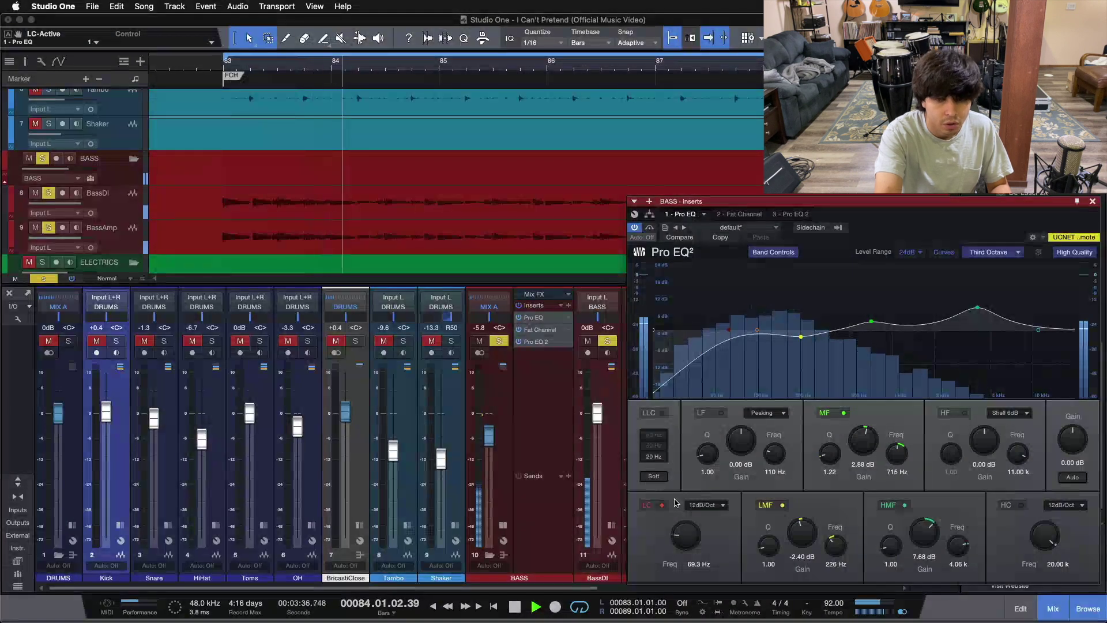
key("space")
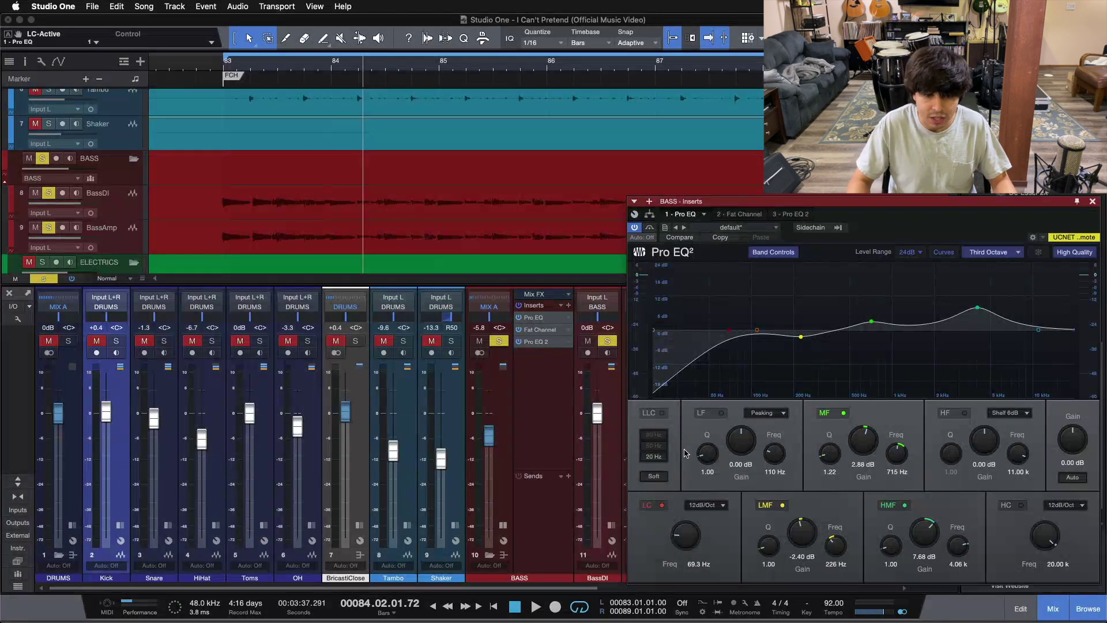
Unsolo the BASS, collapse its channel and close the BASS inserts window
key("s")
left_click(490, 555)
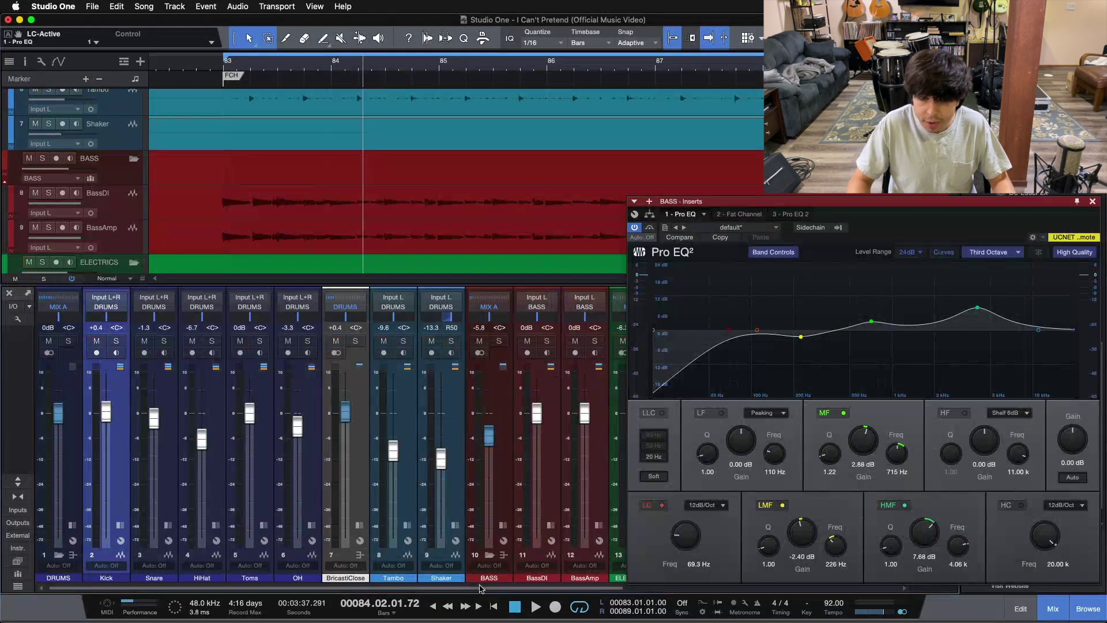
scroll(487, 588, "right", 5)
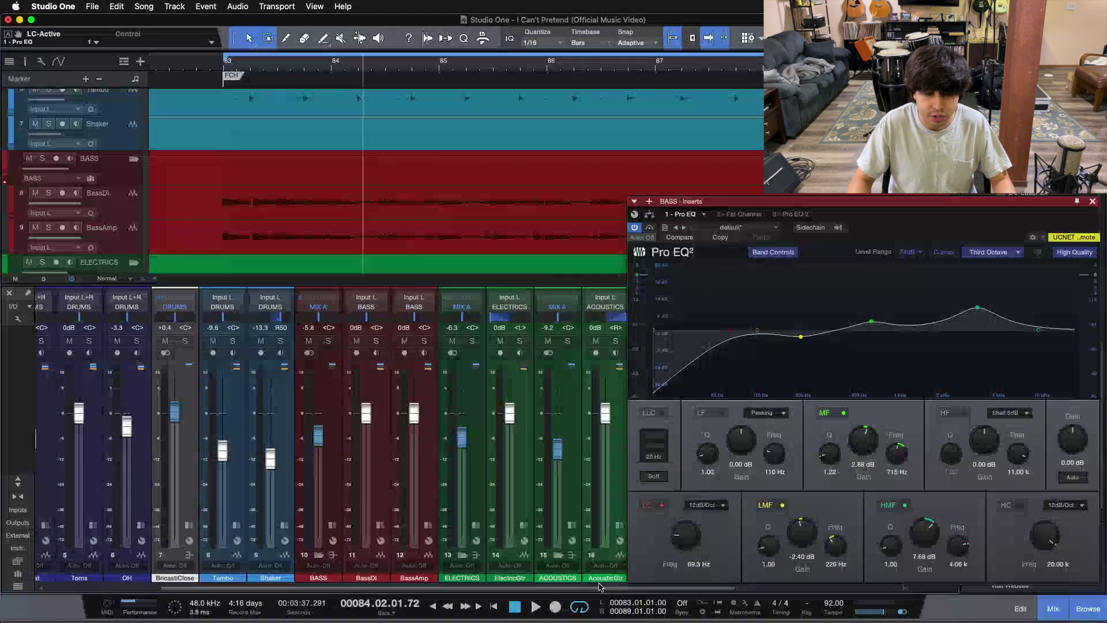
left_click(1092, 202)
left_click(379, 429)
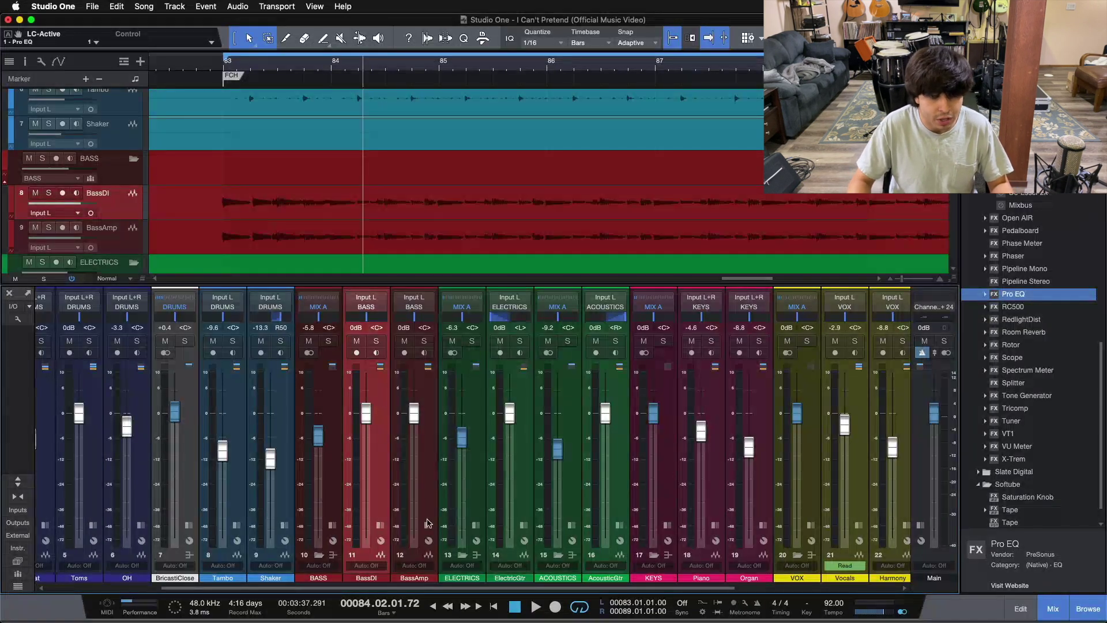
scroll(564, 581, "right", 5)
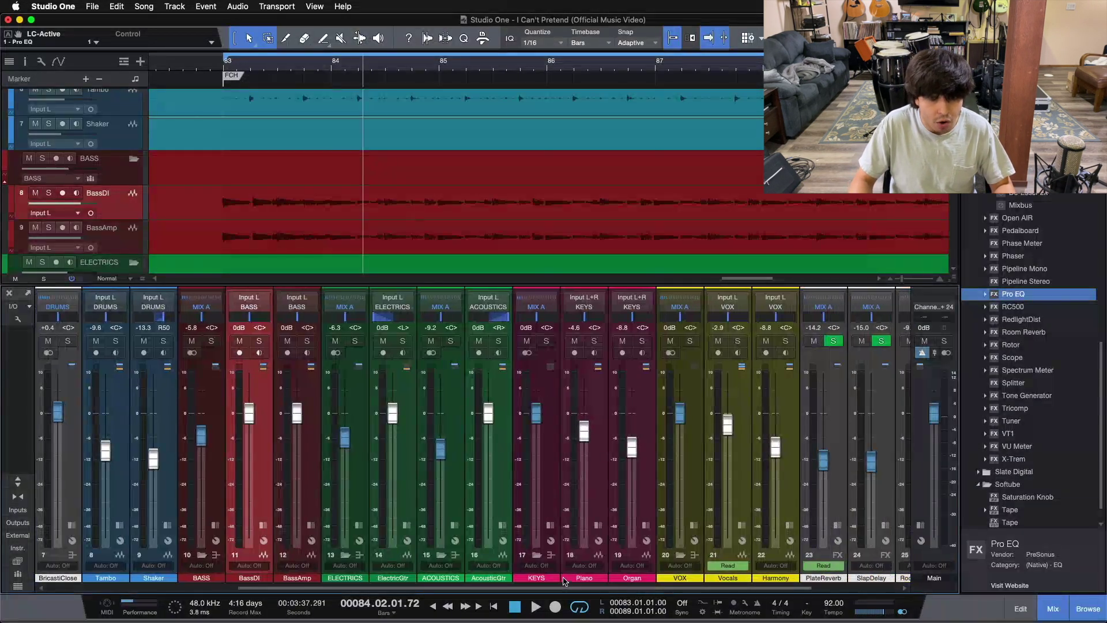
Expand the Piano channel, solo it and open its Pro EQ
left_click(588, 489)
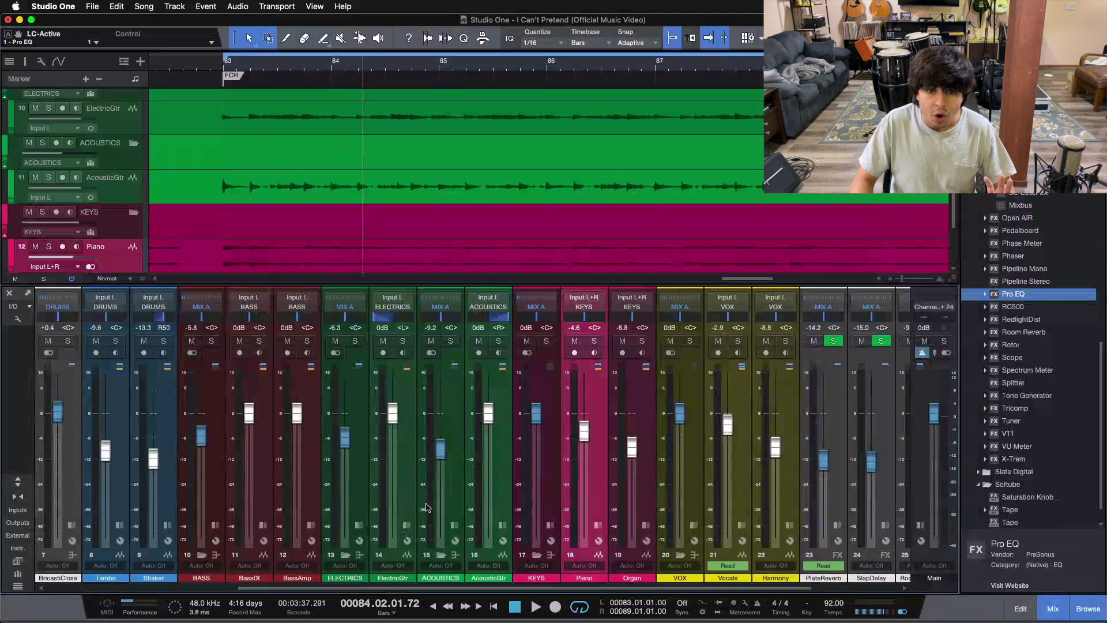
left_click(455, 474)
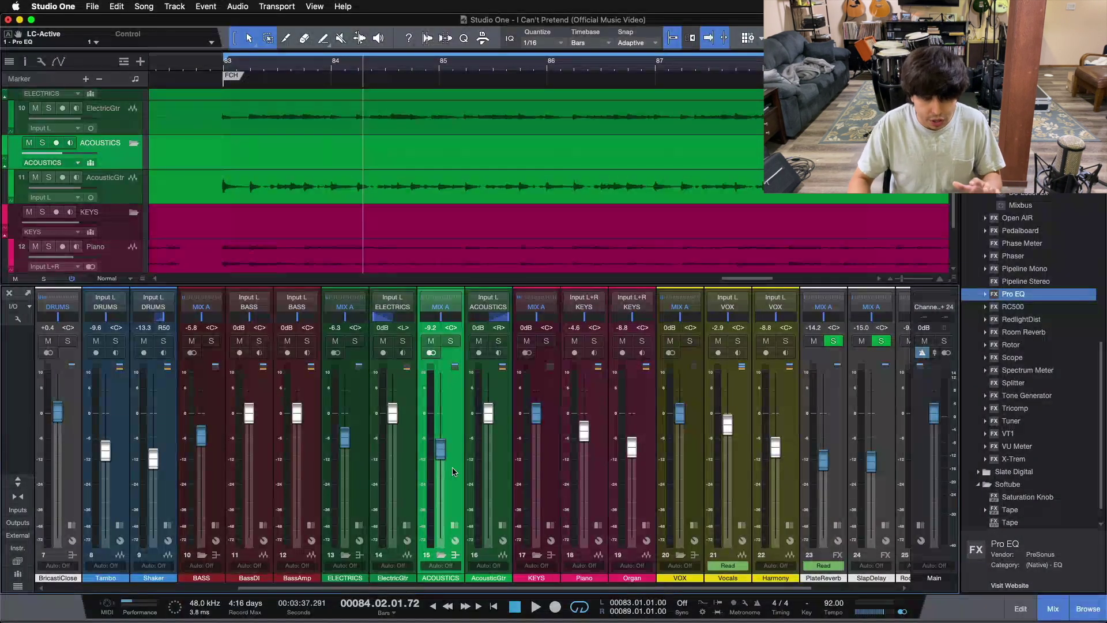
left_click(598, 367)
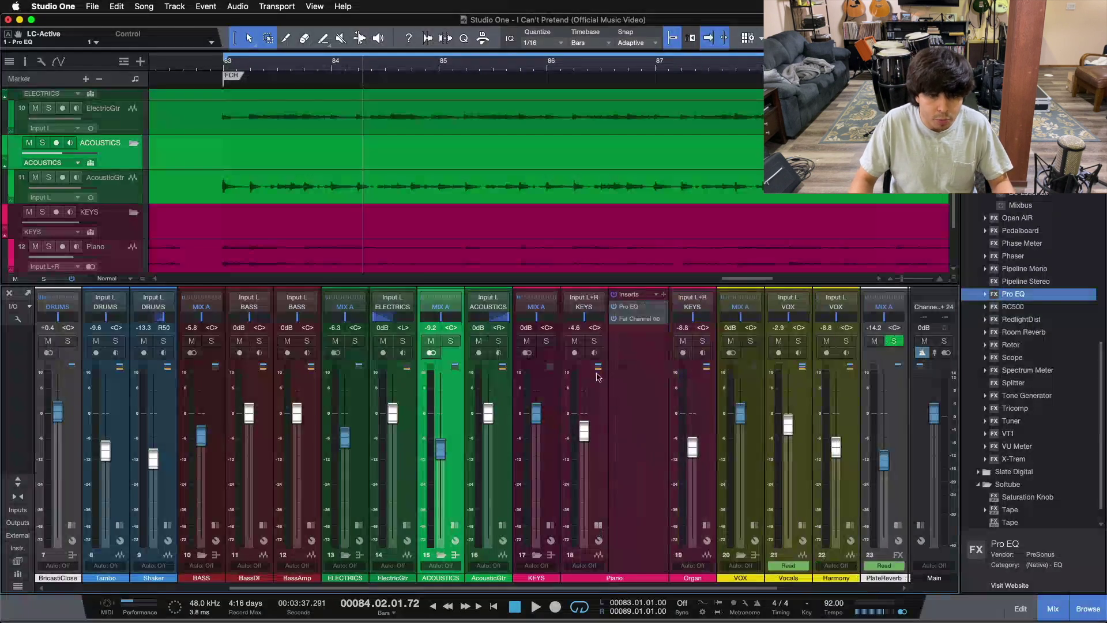
left_click(596, 340)
left_click(630, 306)
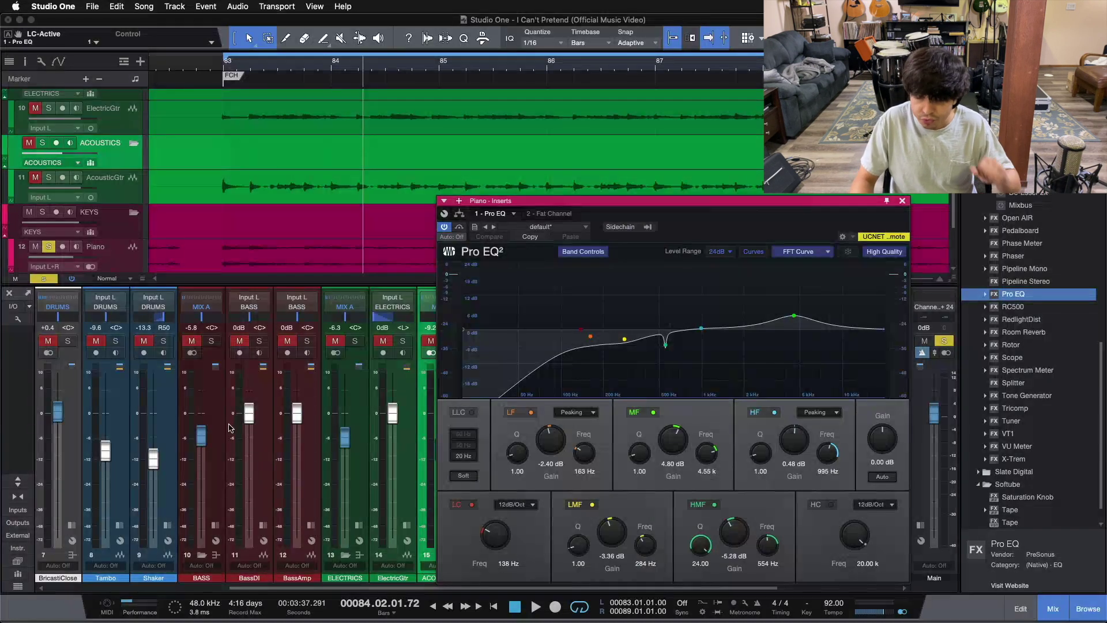
Solo the BASS alongside the Piano and bypass the Piano's Fat Channel
left_click(211, 341)
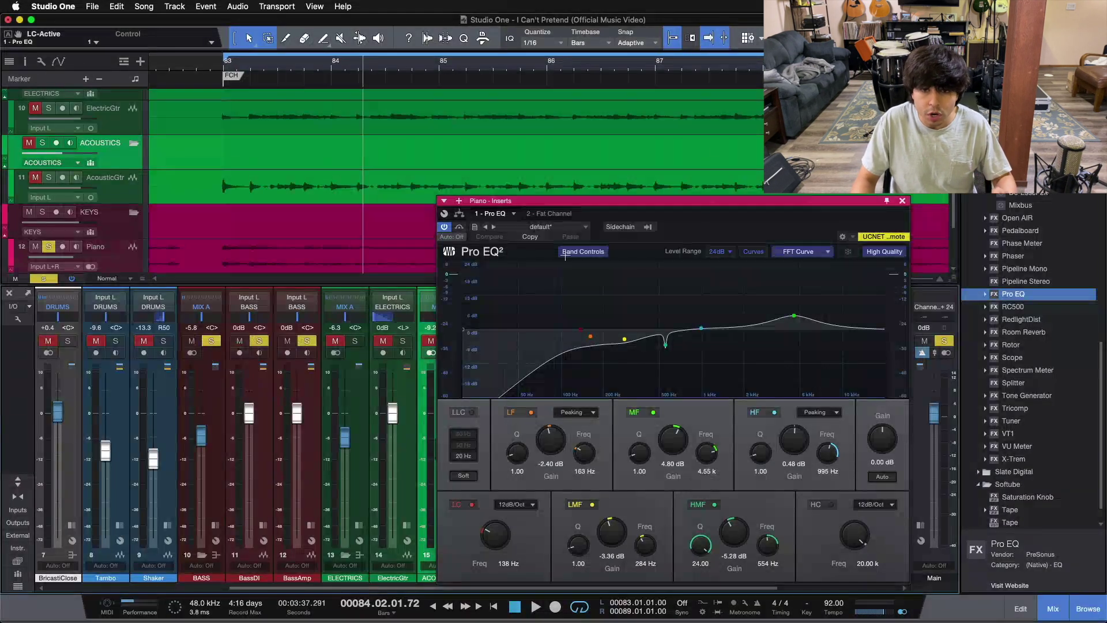
left_click_drag(727, 222, 927, 228)
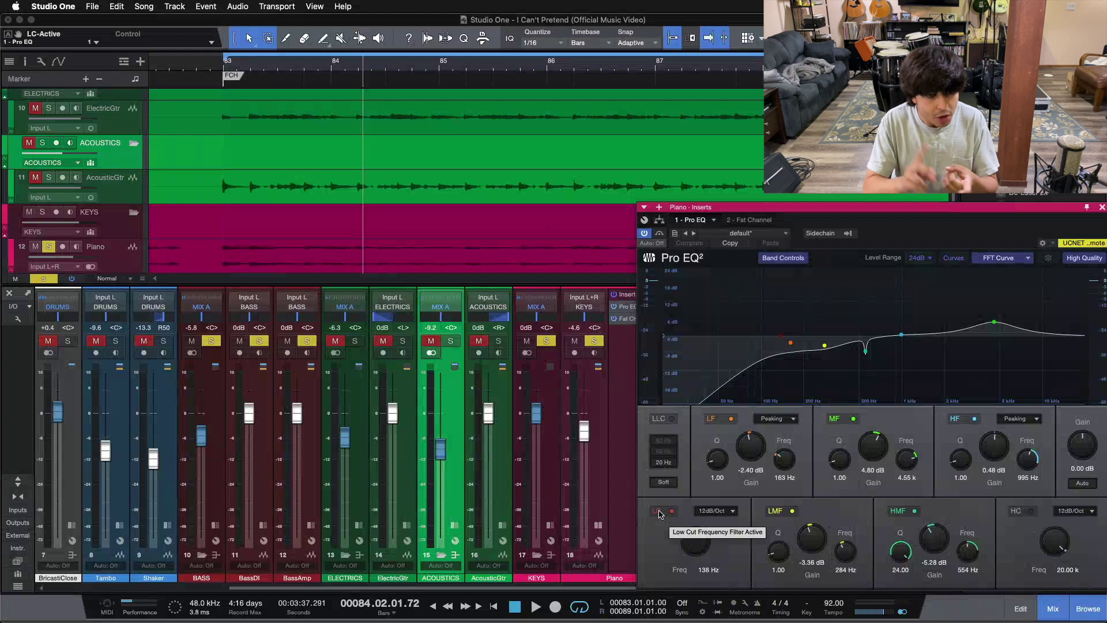
left_click(660, 515)
left_click(663, 517)
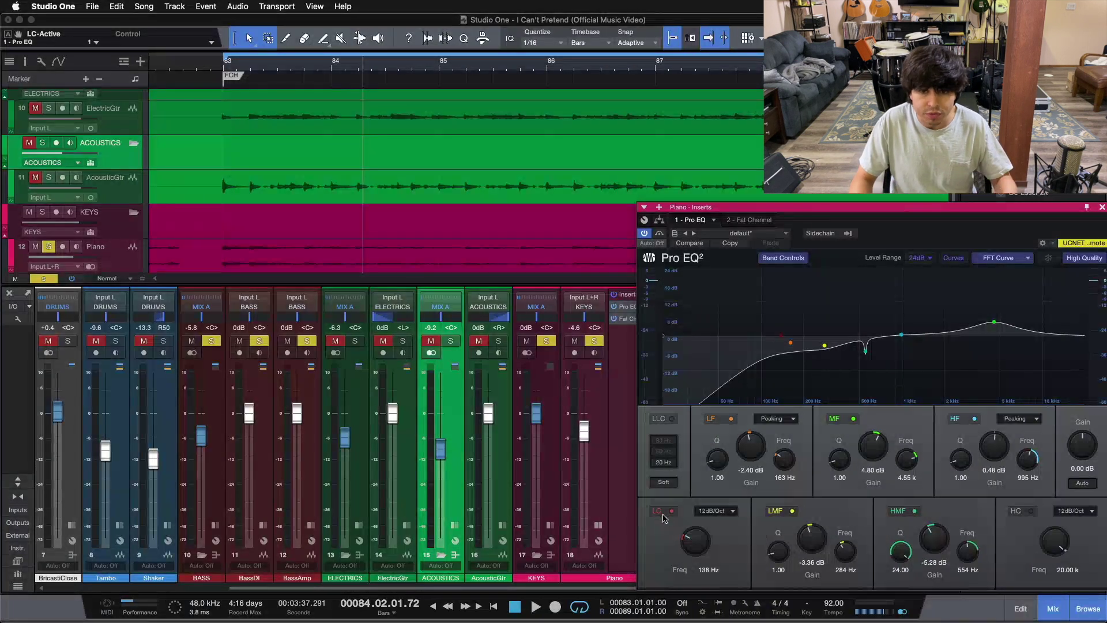
left_click(615, 324)
Play the Piano and BASS from bar 83 and compare the Piano's 138 Hz low cut switched on and off
key("space")
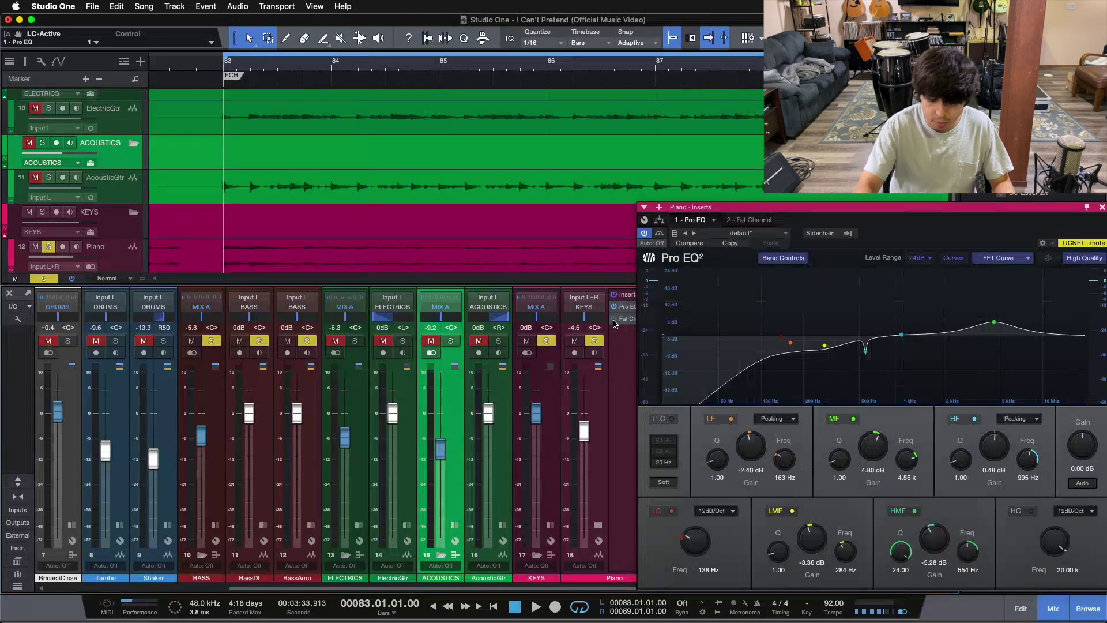
key("space")
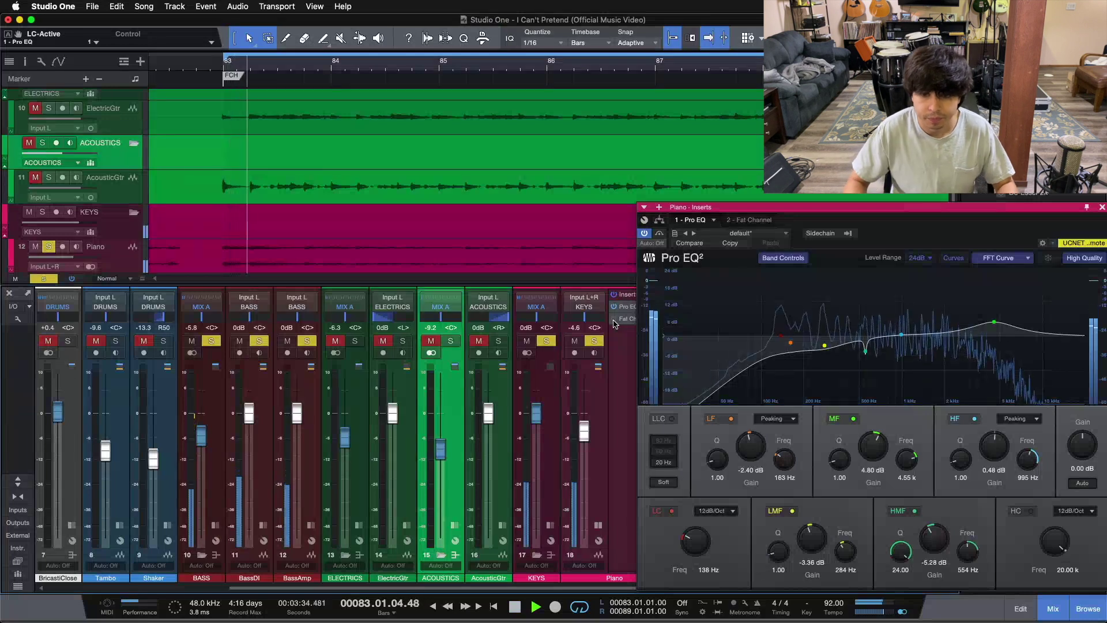
left_click(669, 509)
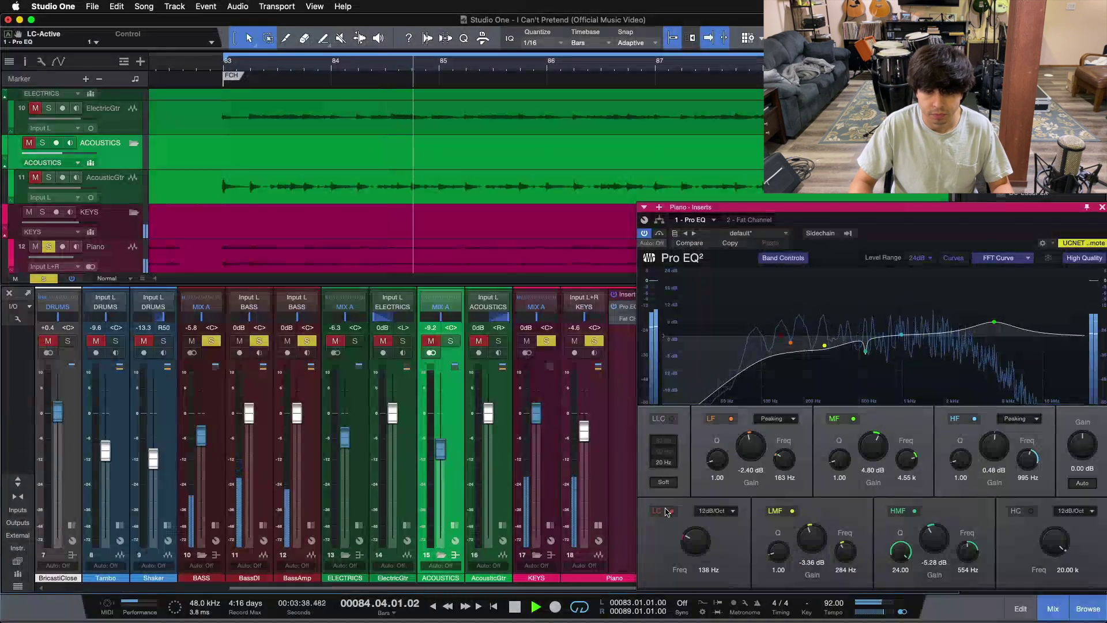
left_click(668, 511)
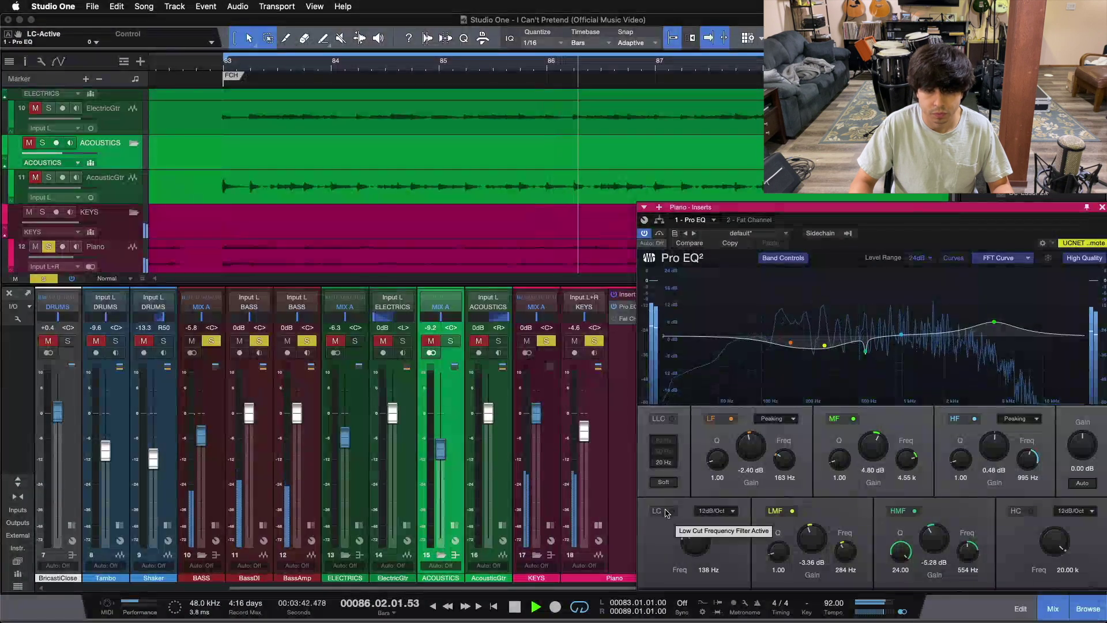
left_click(666, 512)
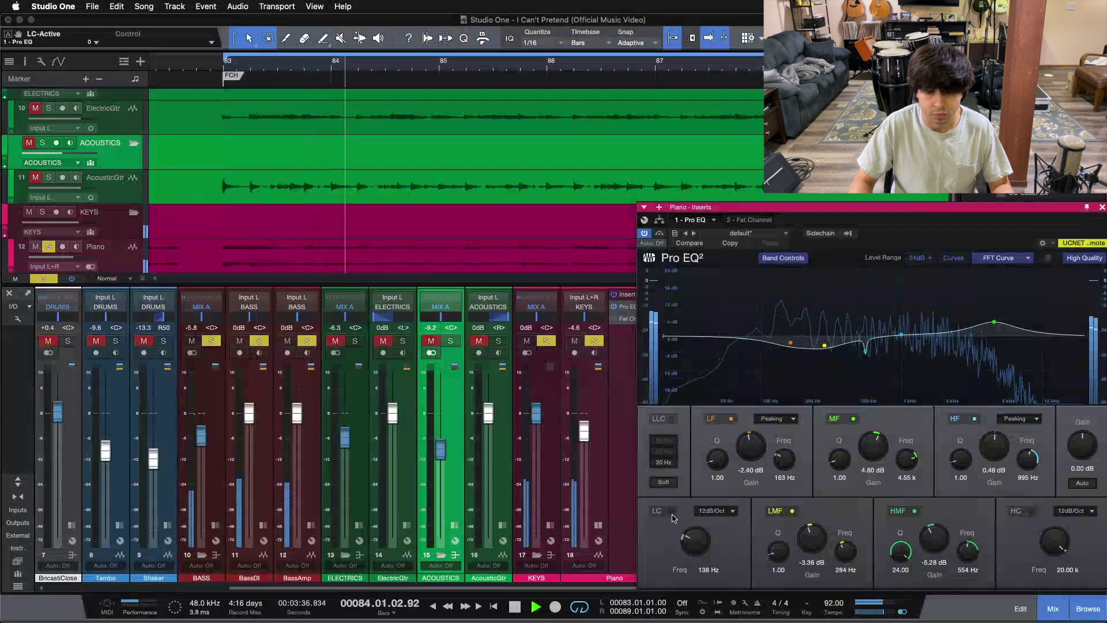
left_click(672, 511)
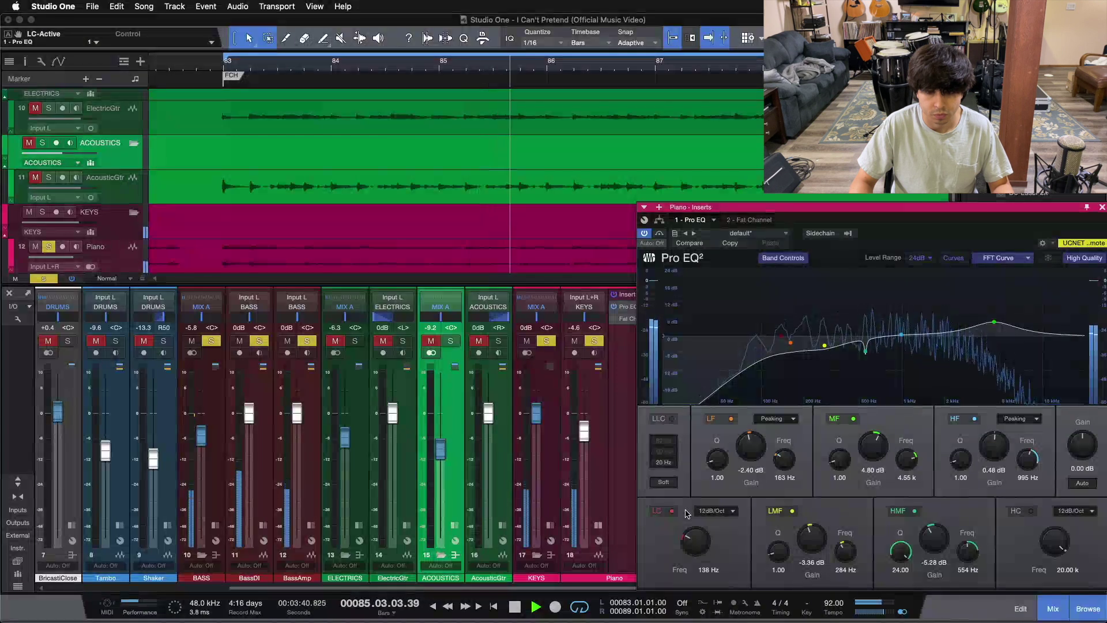
left_click(672, 511)
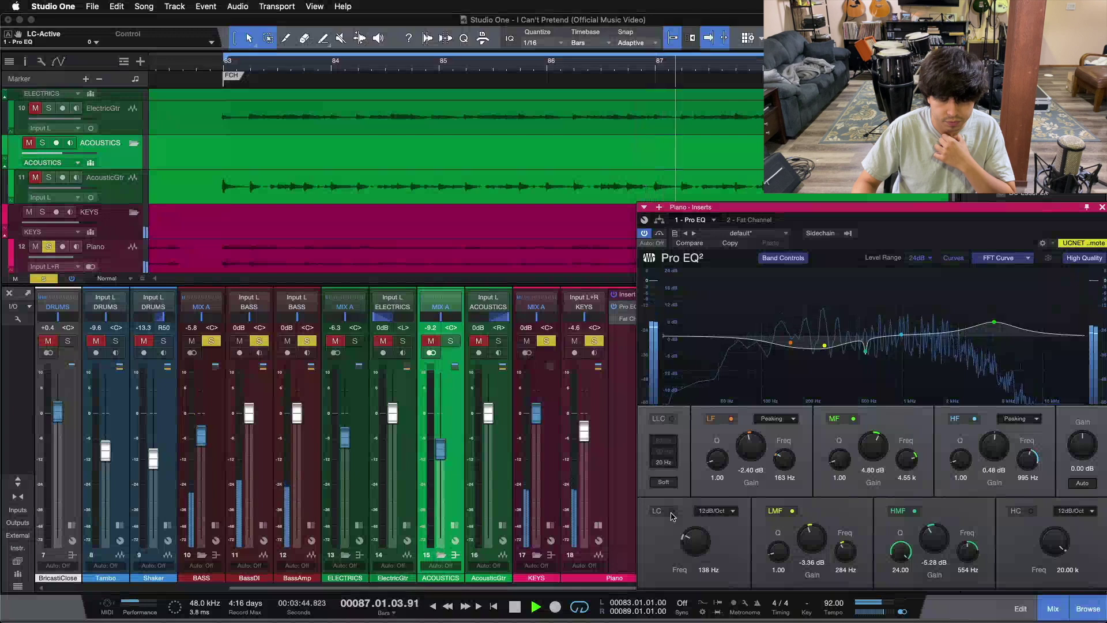
left_click(672, 515)
Stop playback, close the Piano inserts window, collapse its channel and clear all solos
key("F5")
left_click_drag(935, 240, 595, 213)
key("space")
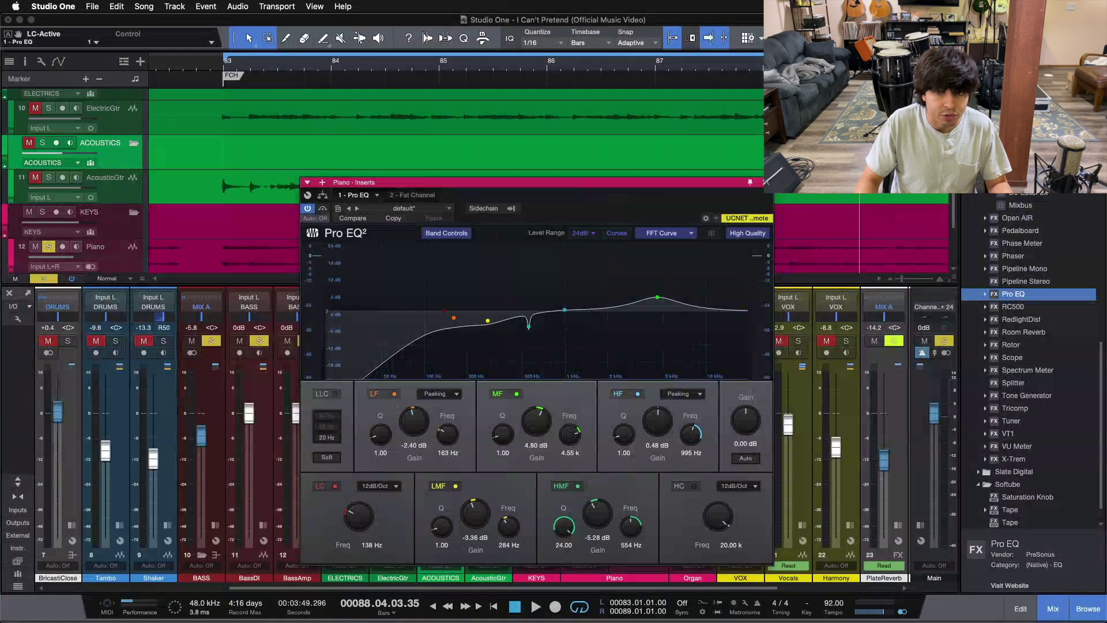
left_click(762, 182)
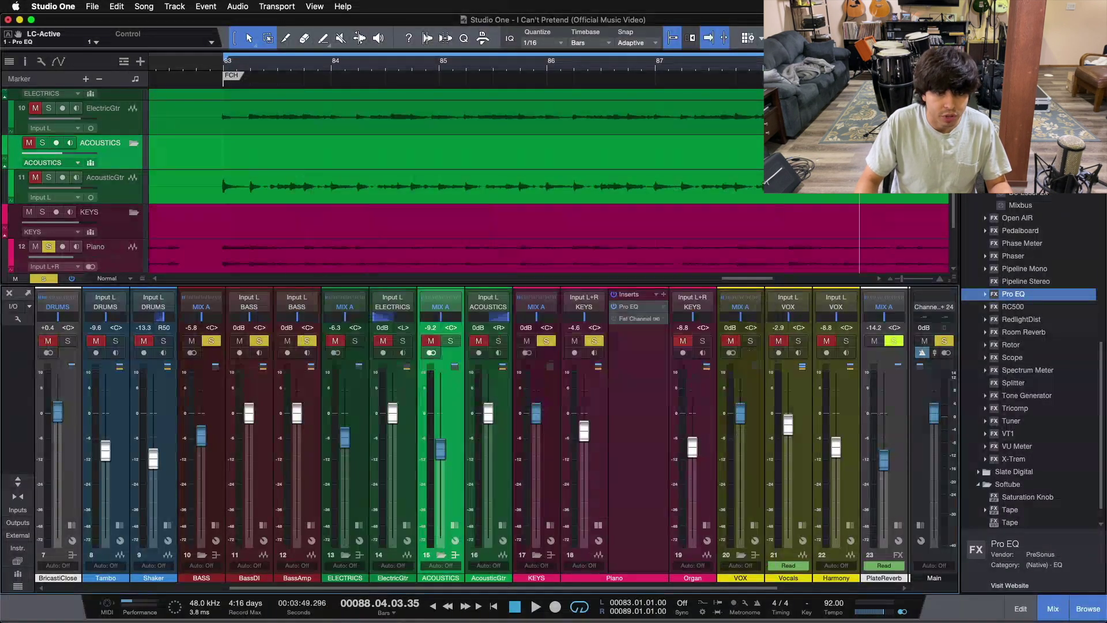
left_click(598, 525)
key("shift+s")
Expand the ELECTRICS and ACOUSTICS channels and view the Pro EQ of each
left_click(407, 526)
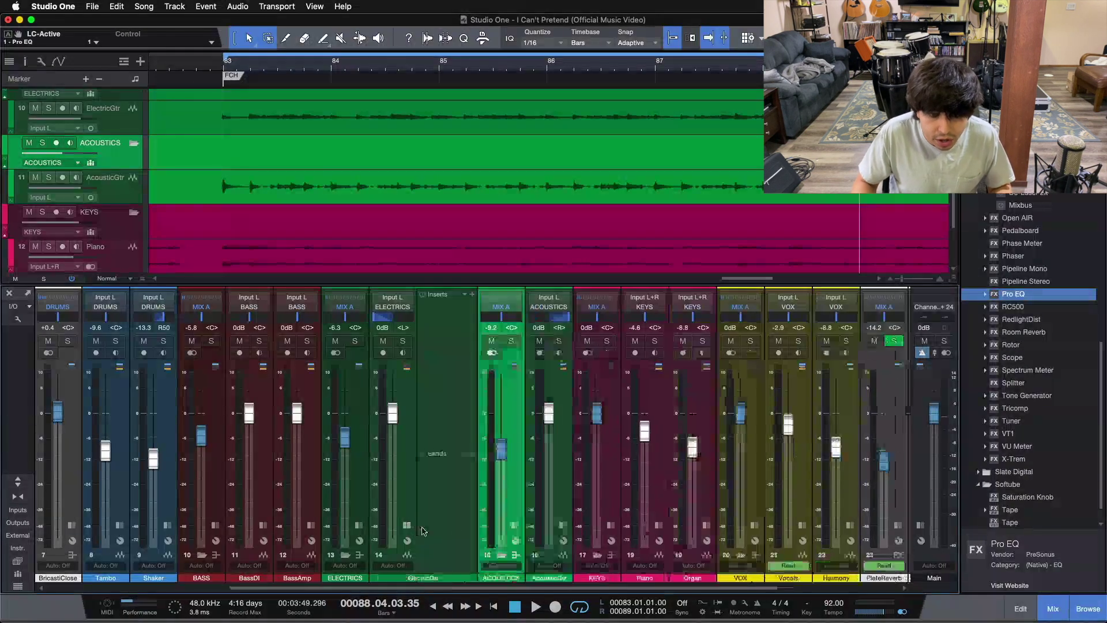
left_click(407, 525)
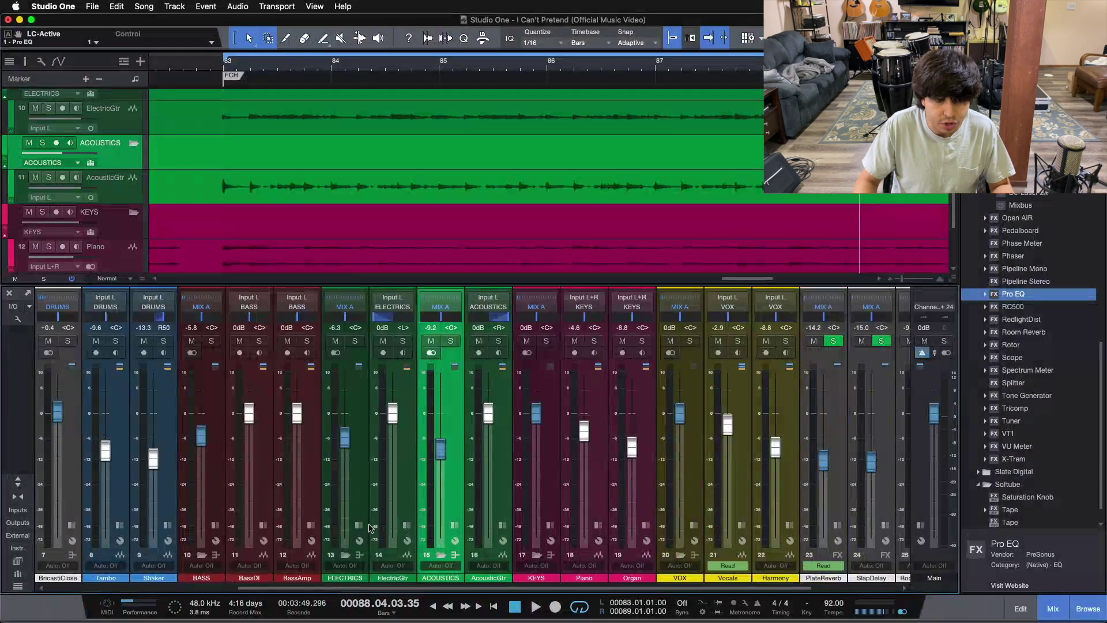
left_click(359, 525)
left_click(513, 528)
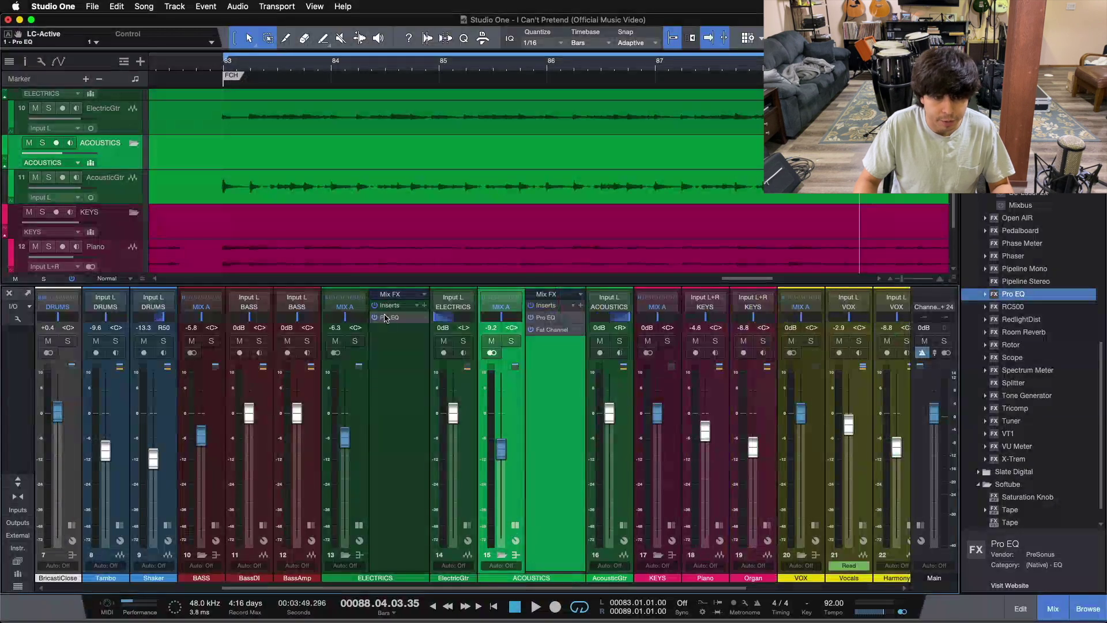
double_click(388, 317)
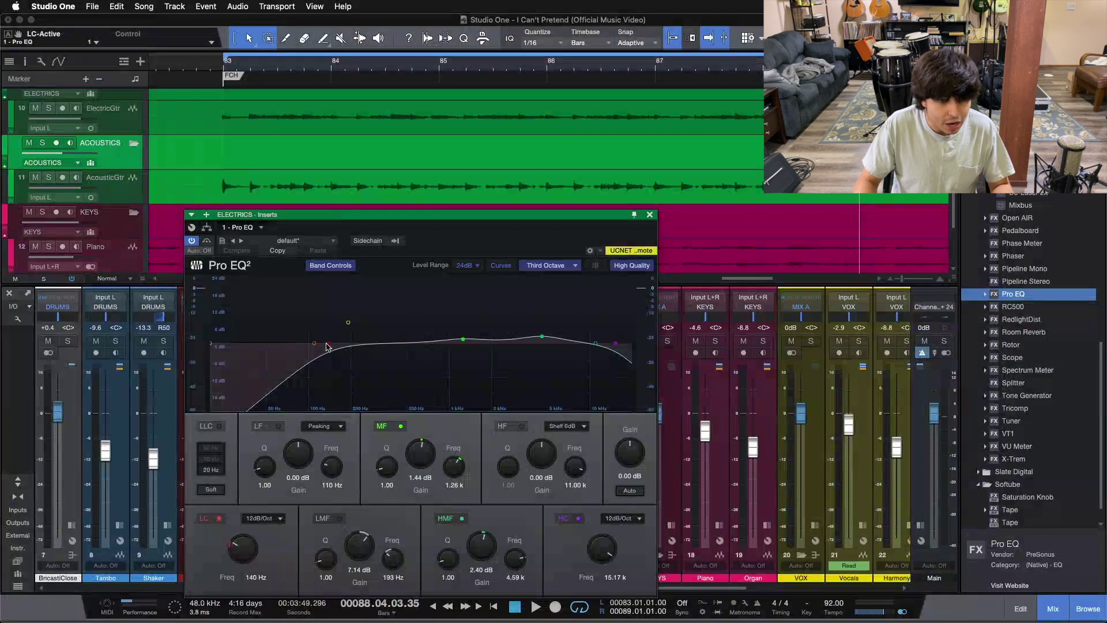
left_click_drag(529, 252, 923, 214)
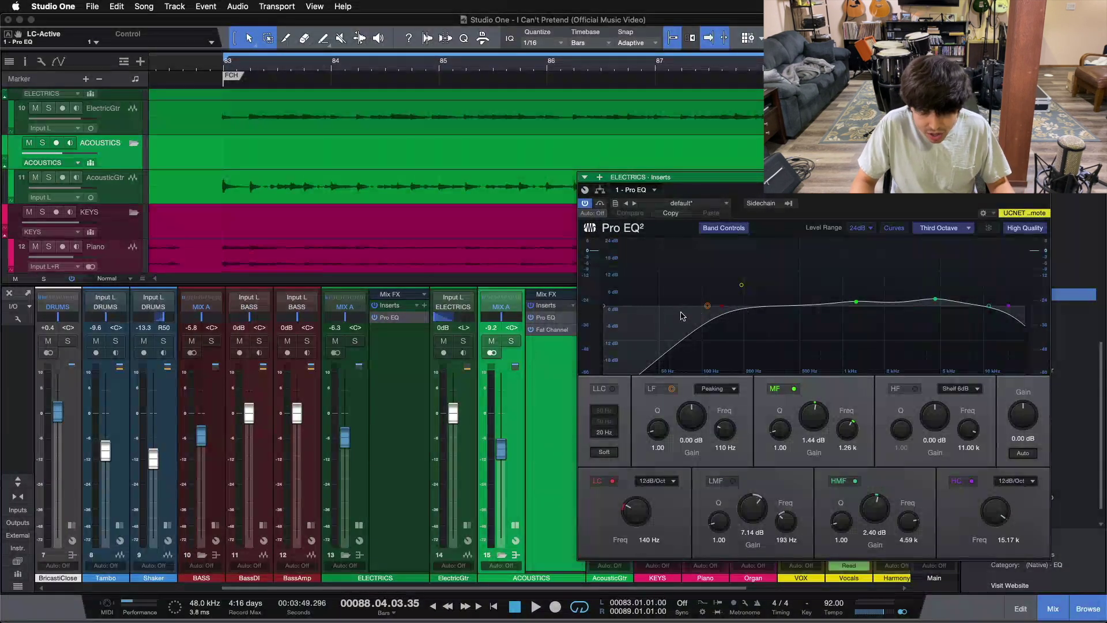
left_click(563, 317)
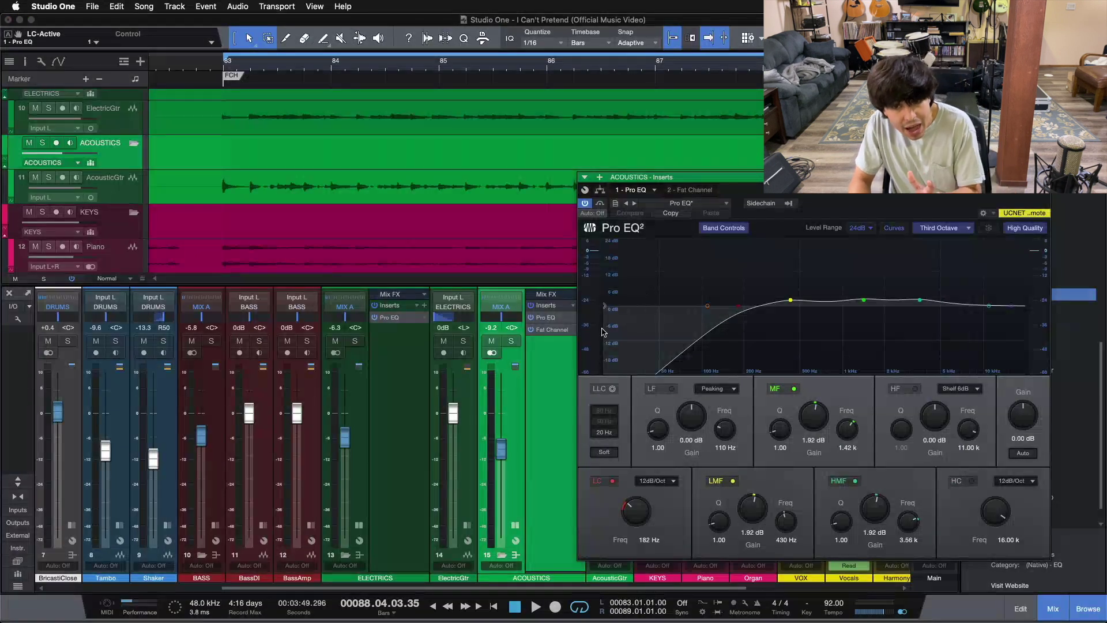
Solo the ACOUSTICS and ELECTRICS channels together and bring the ELECTRICS Pro EQ back into view
left_click(511, 341)
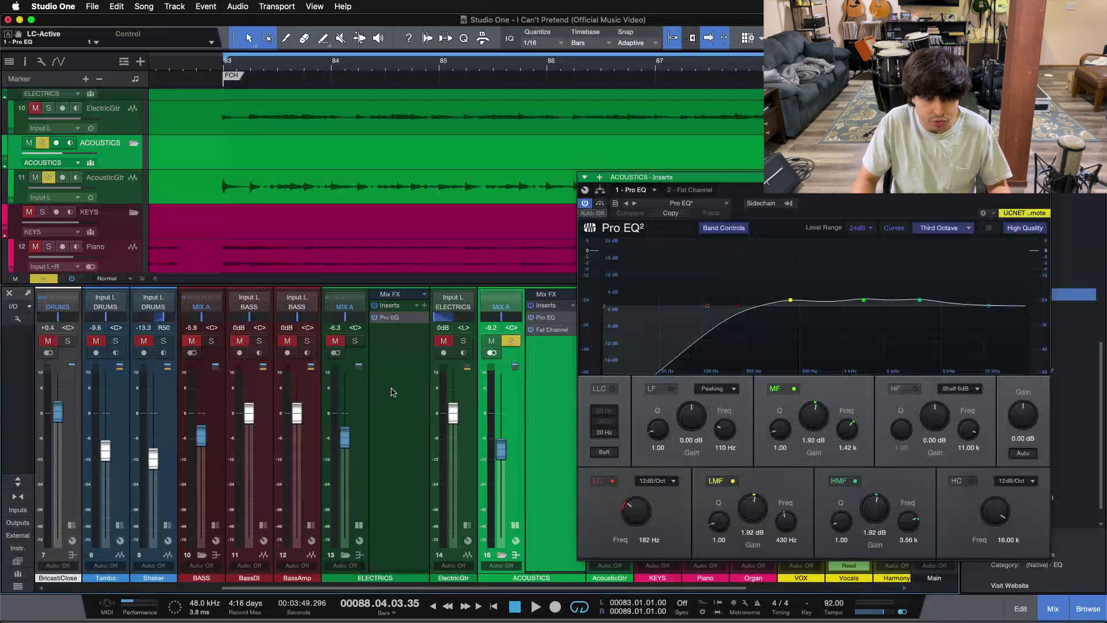
left_click(356, 341)
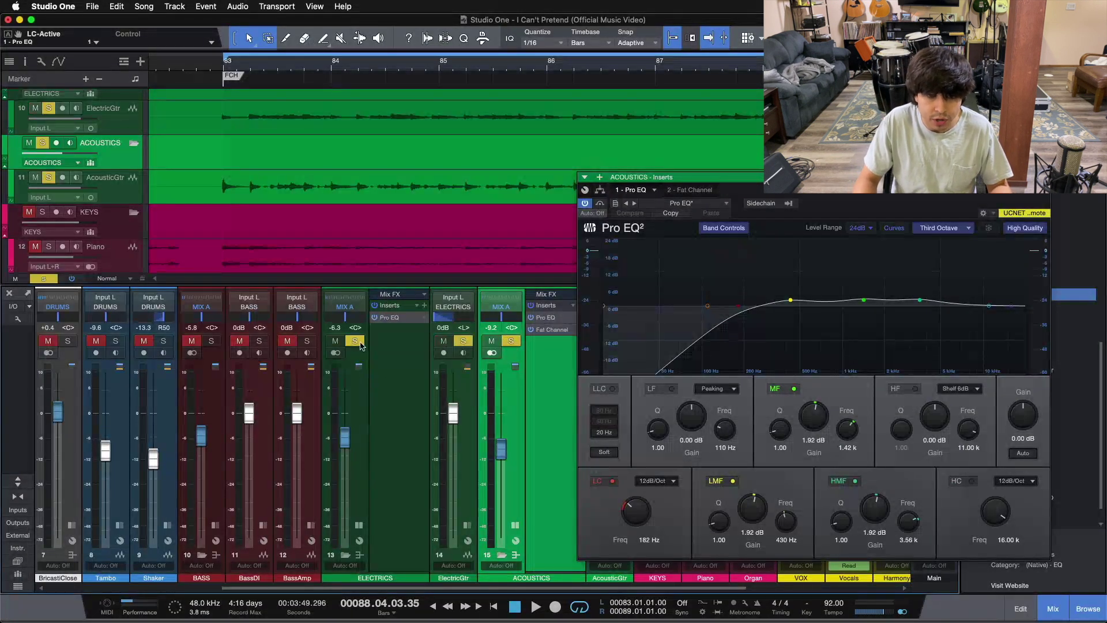
left_click(413, 373)
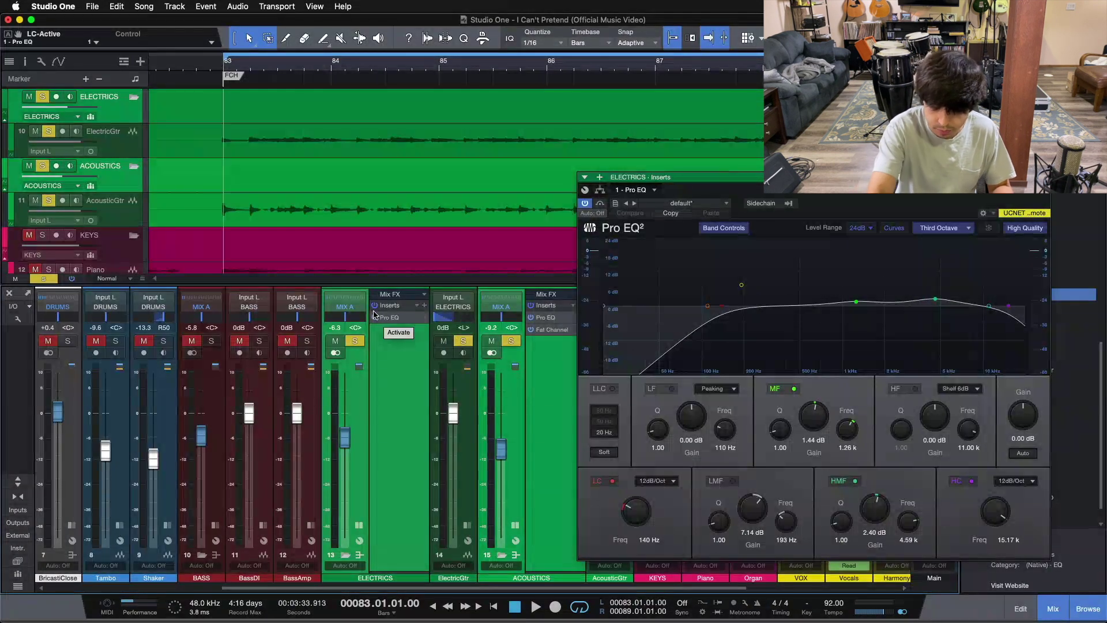
Play the soloed guitars from bar 83 and compare their sound with the Pro EQ active and bypassed
key("space")
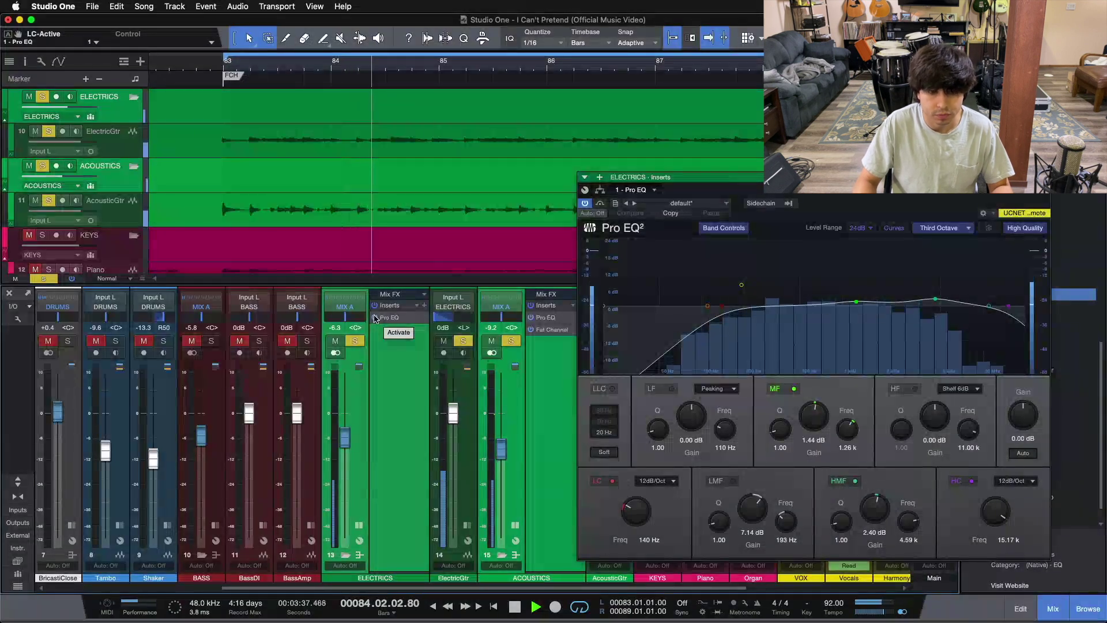
left_click(375, 318)
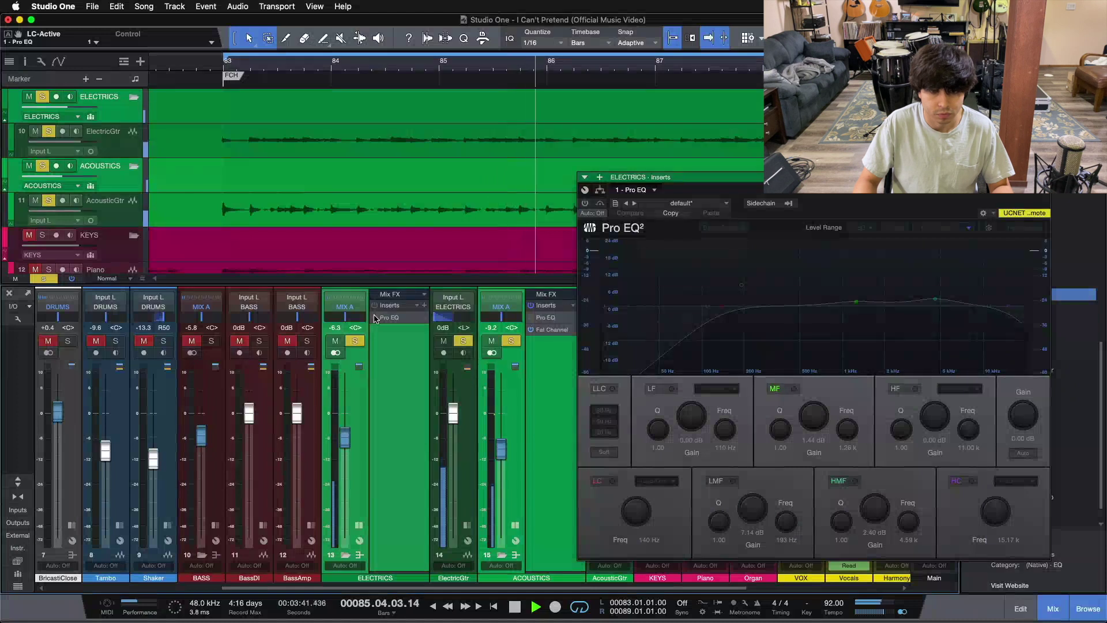
left_click(375, 318)
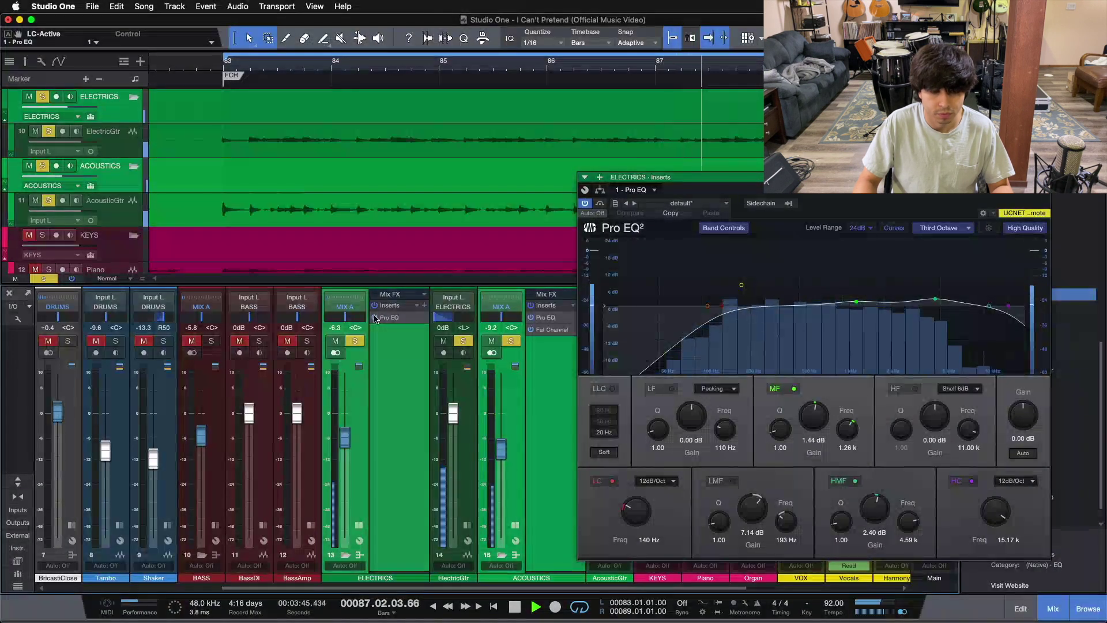
left_click(375, 318)
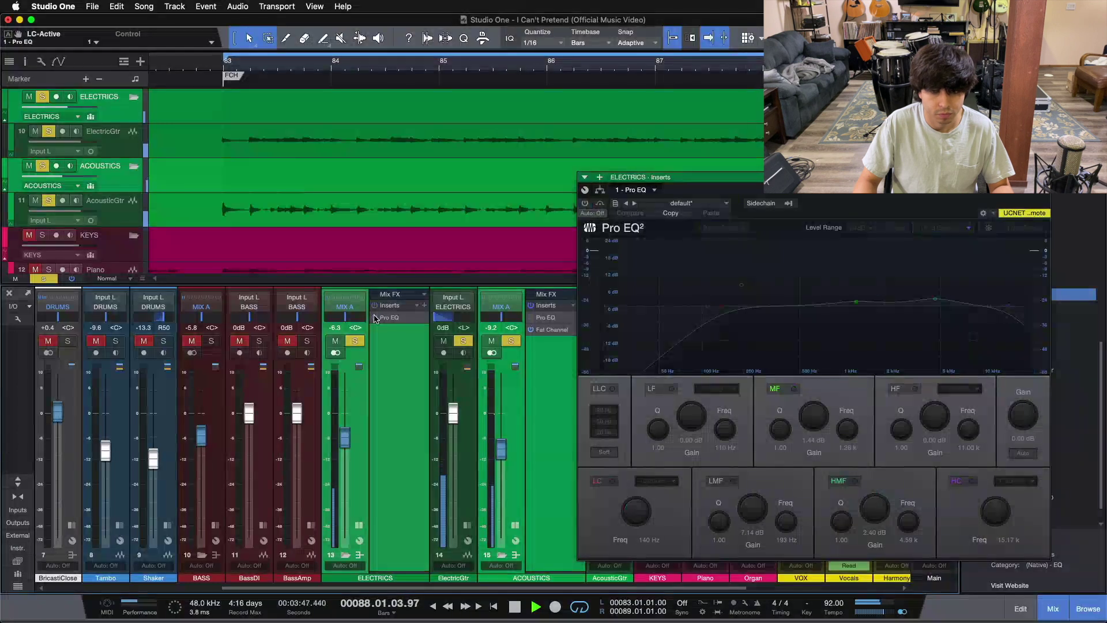
left_click(375, 318)
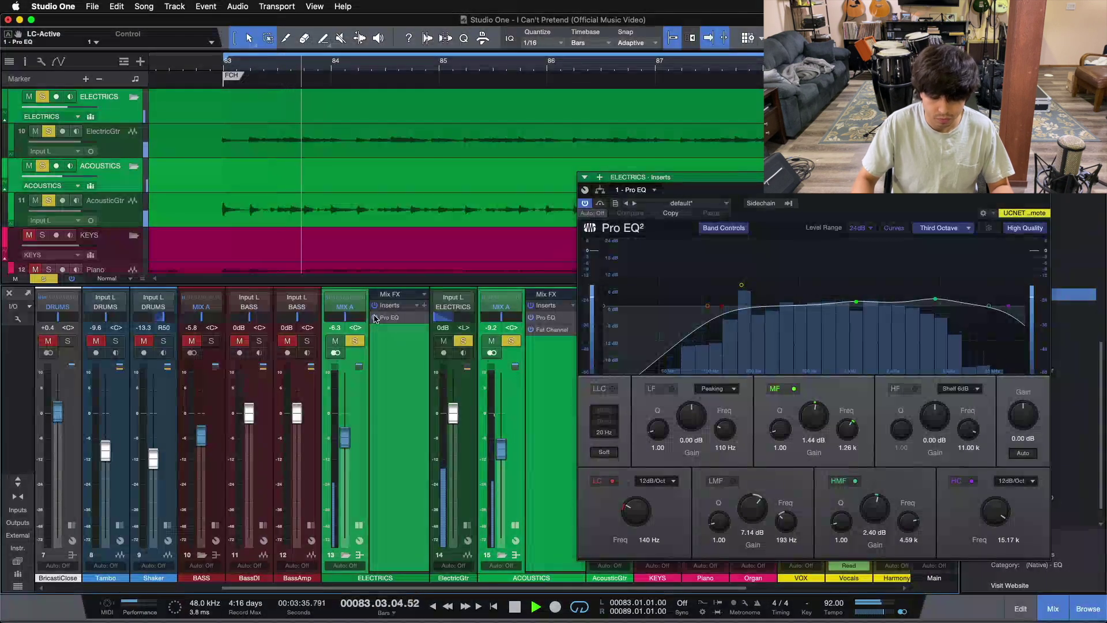
key("space")
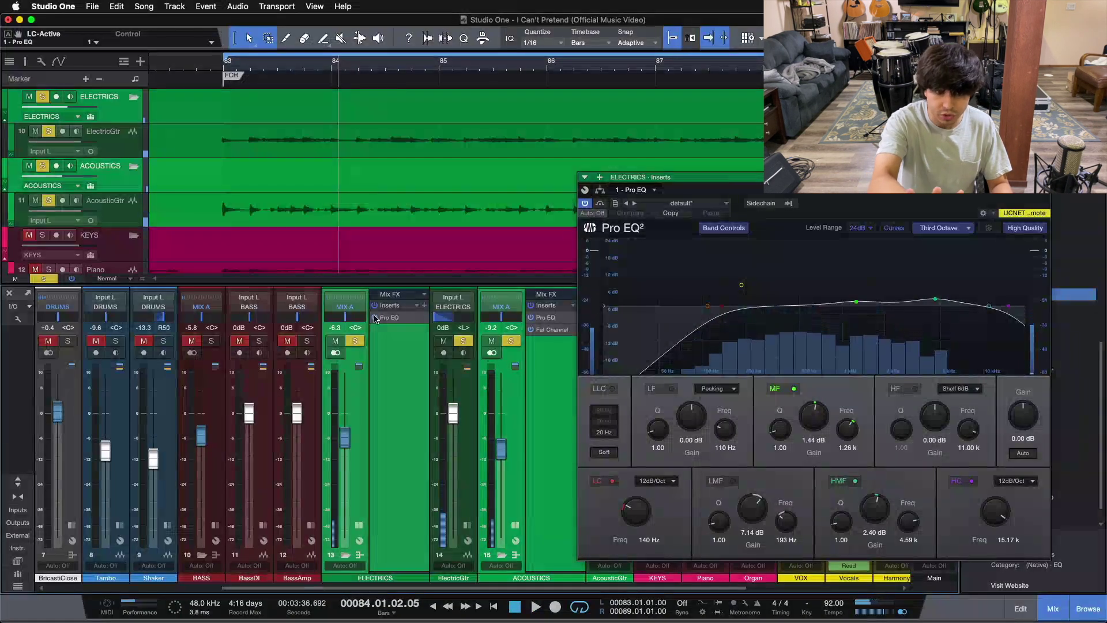
Bypass the ELECTRICS Pro EQ, replay the soloed guitars from bar 83 and reactivate the EQ during playback to compare the sound
left_click(375, 318)
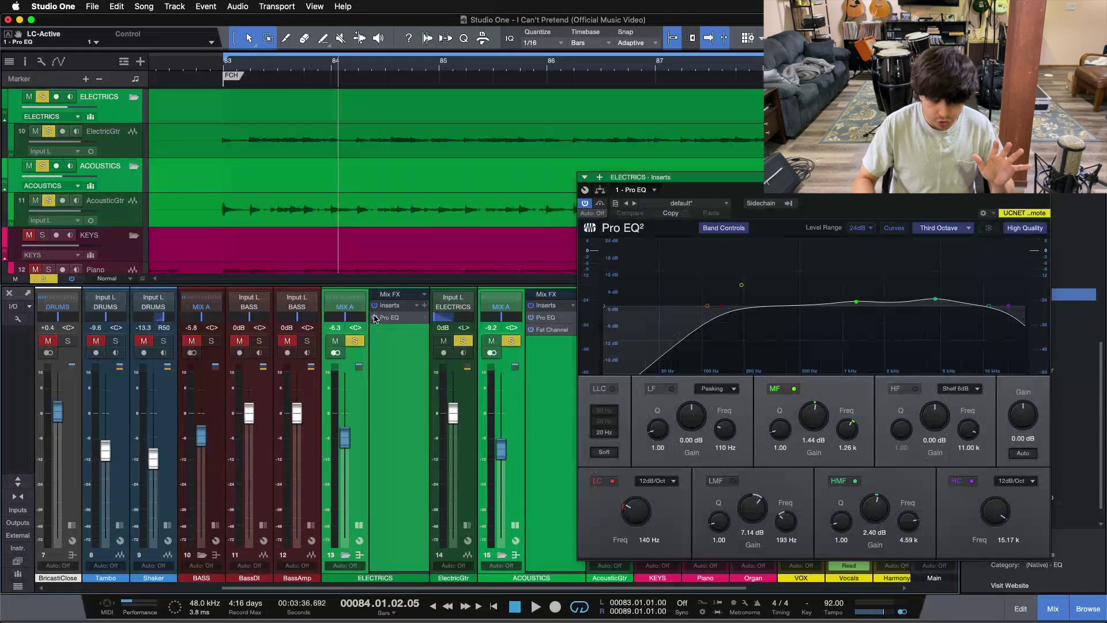
left_click(375, 317)
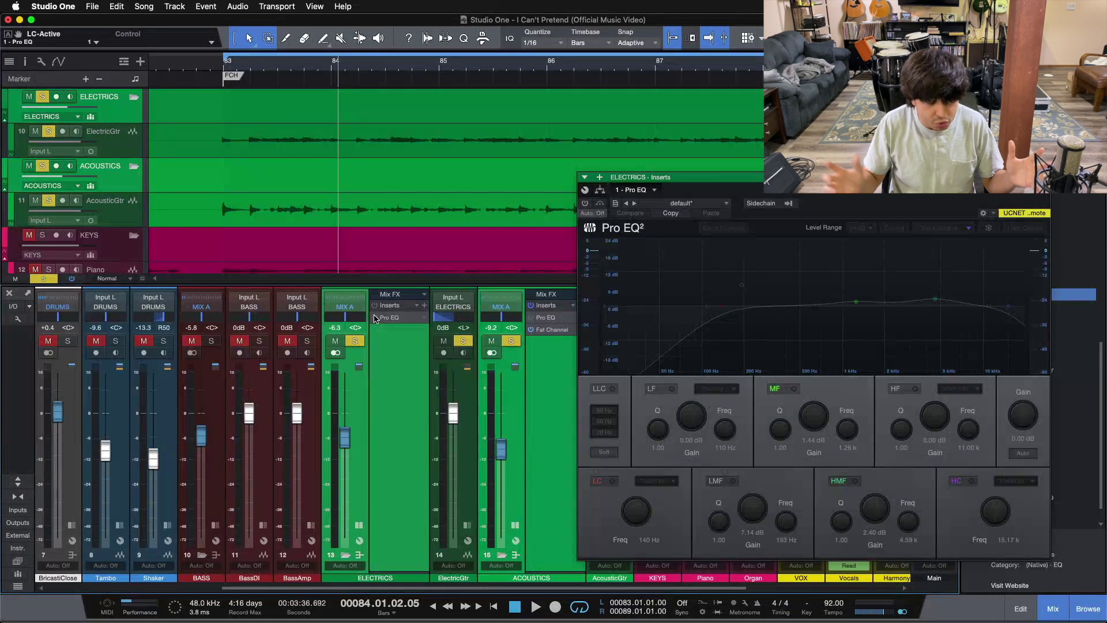
key("space")
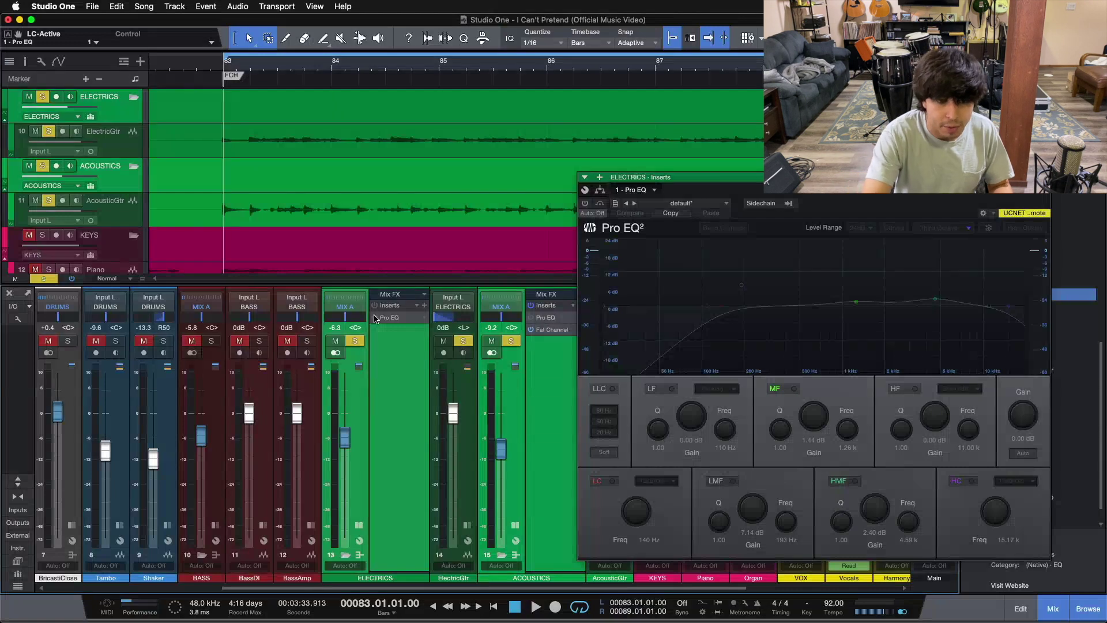
key("space")
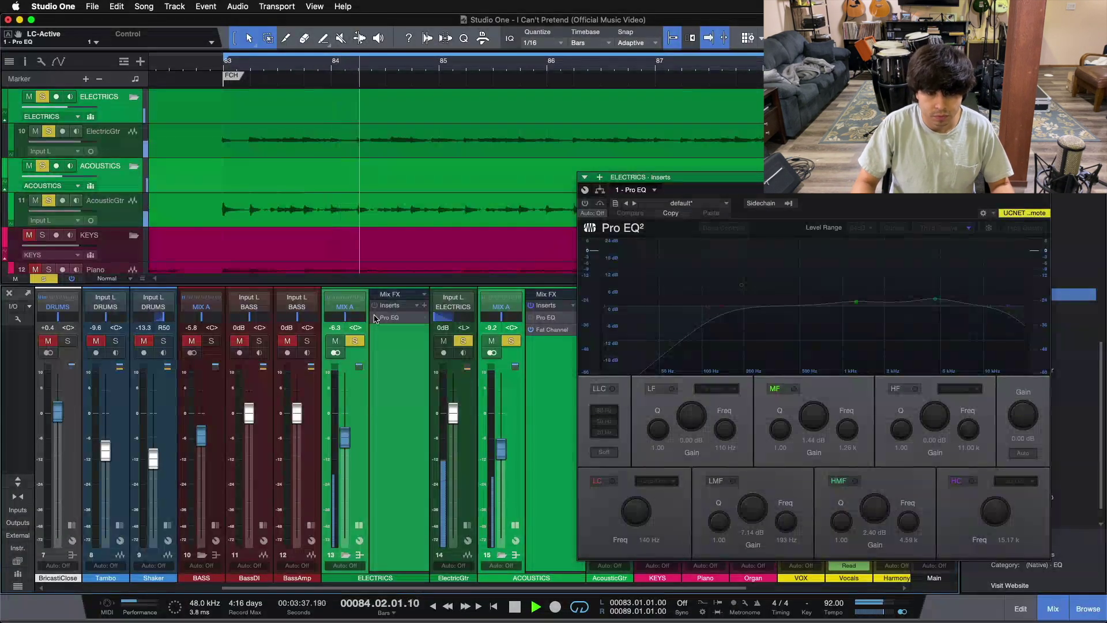
left_click(375, 318)
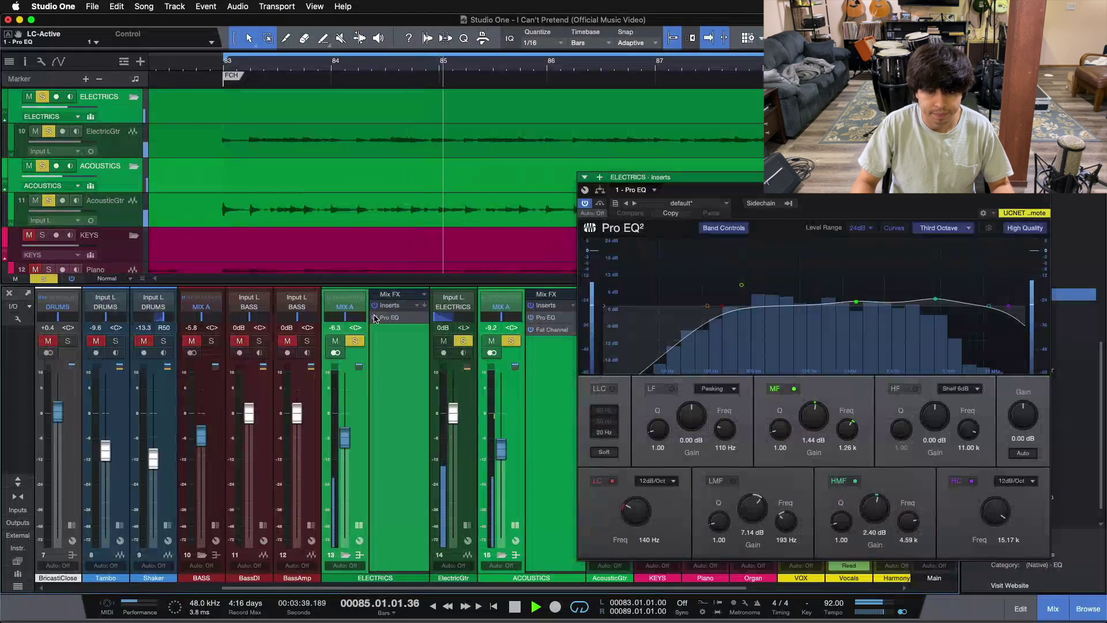
Add the BASS channel to the solos and expand the Piano channel after closing the ELECTRICS inserts window
left_click(212, 341)
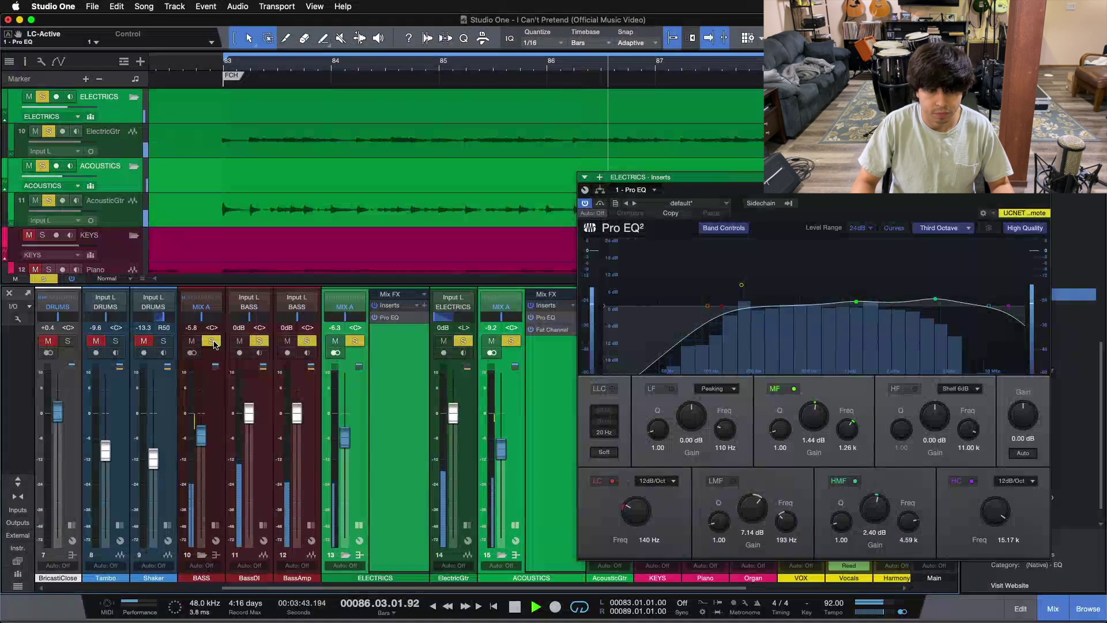
left_click(1045, 177)
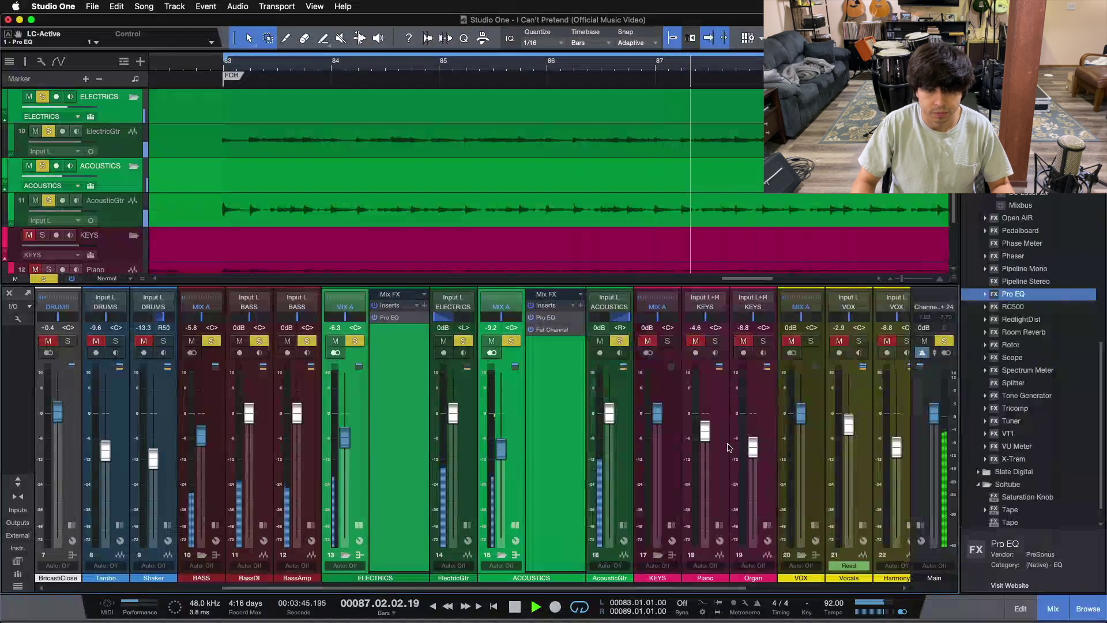
left_click(725, 355)
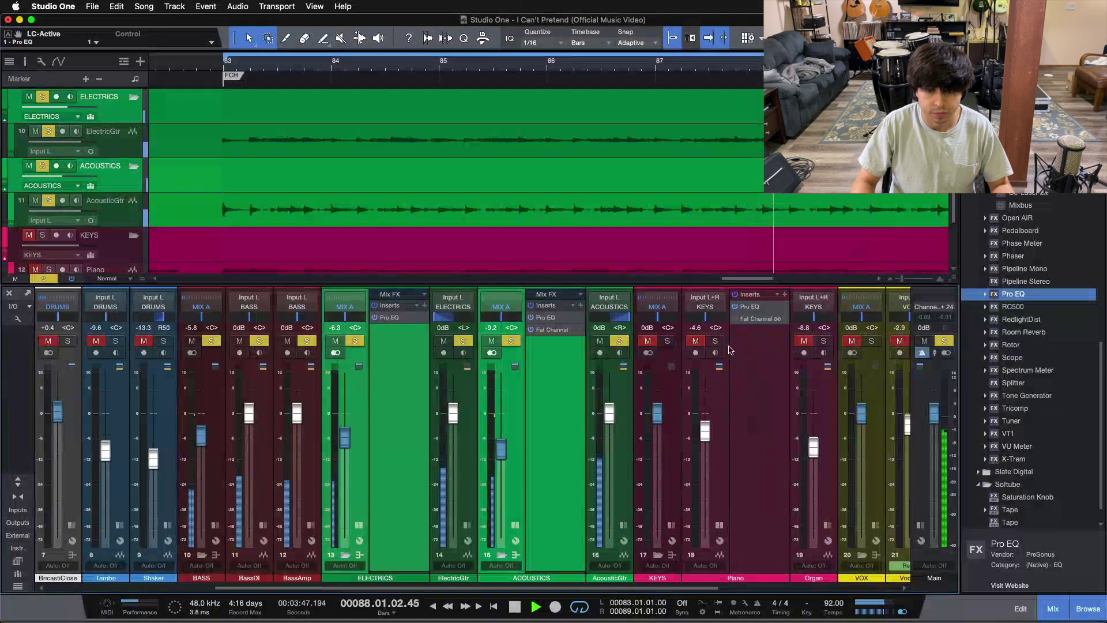
left_click(375, 318)
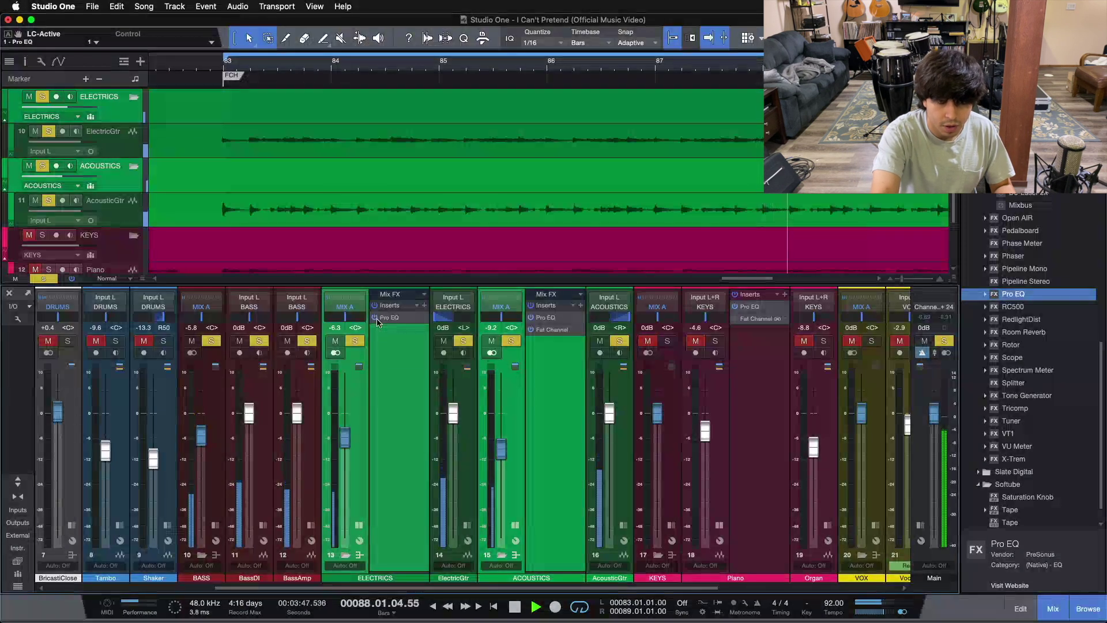
Stop playback, add the Piano channel to the solos and activate its Fat Channel
key("space")
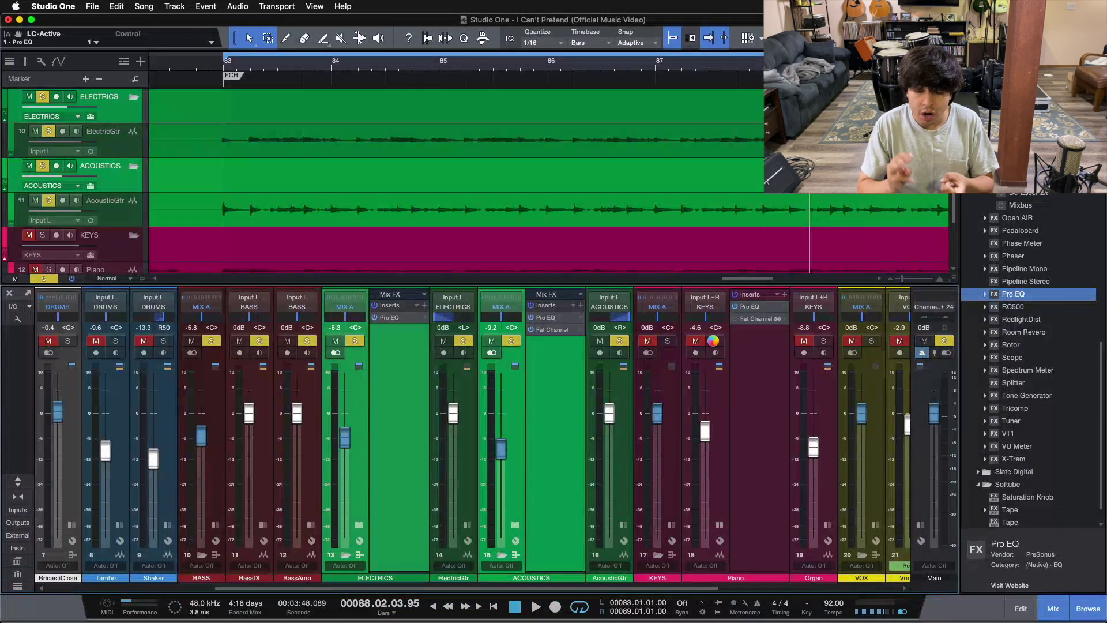
left_click(716, 342)
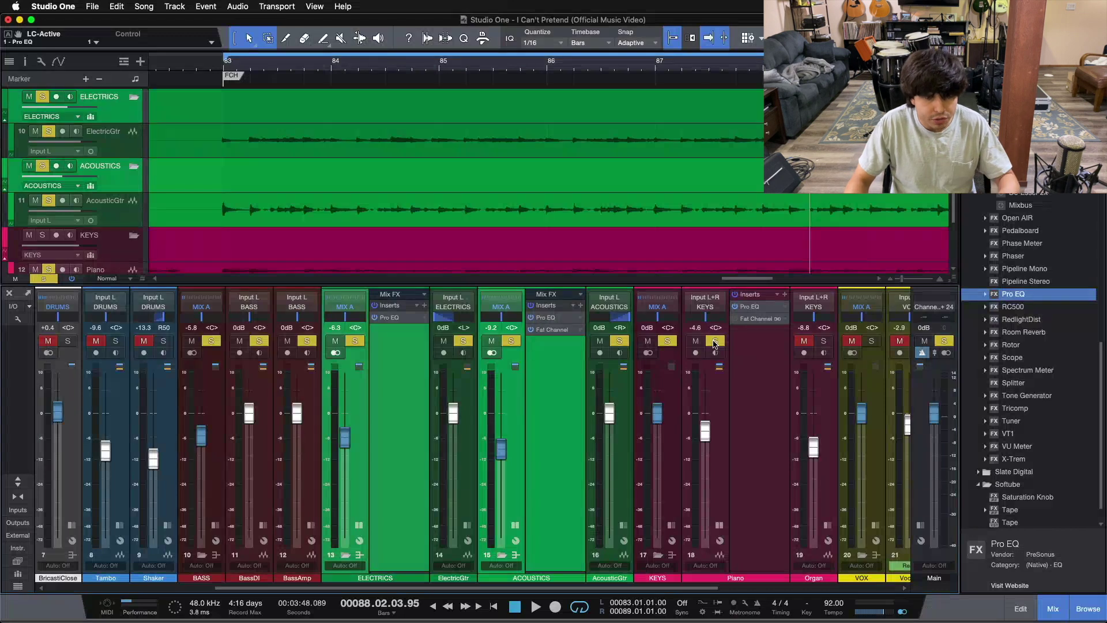
left_click(735, 321)
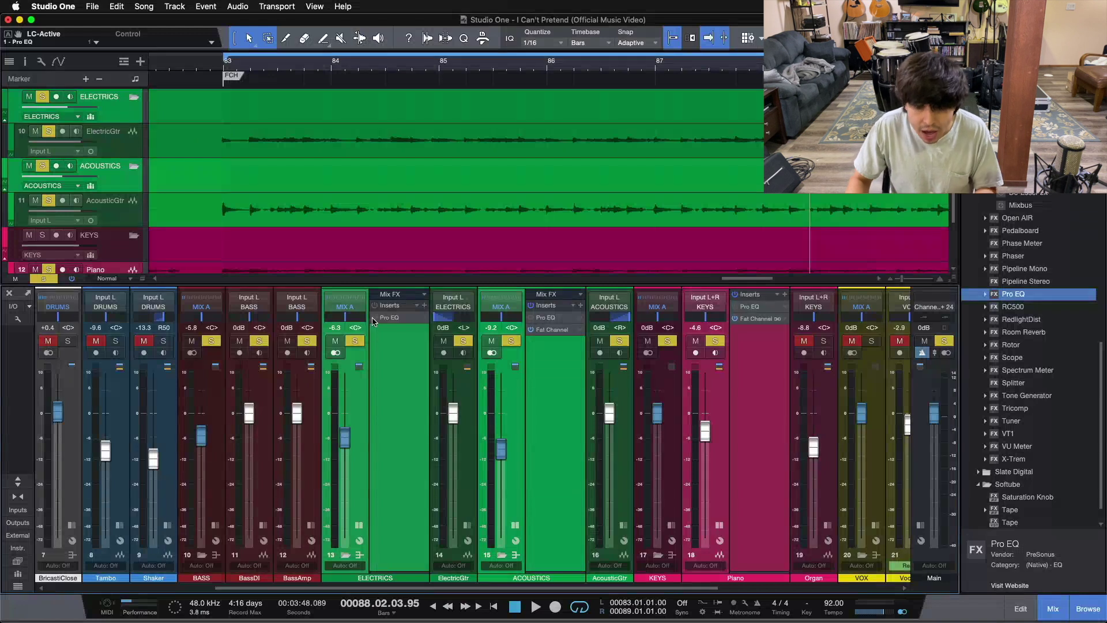
Play the soloed bass, guitars and piano from bar 83, alternating the Pro EQs between active and bypassed, and stop with them active
key("space")
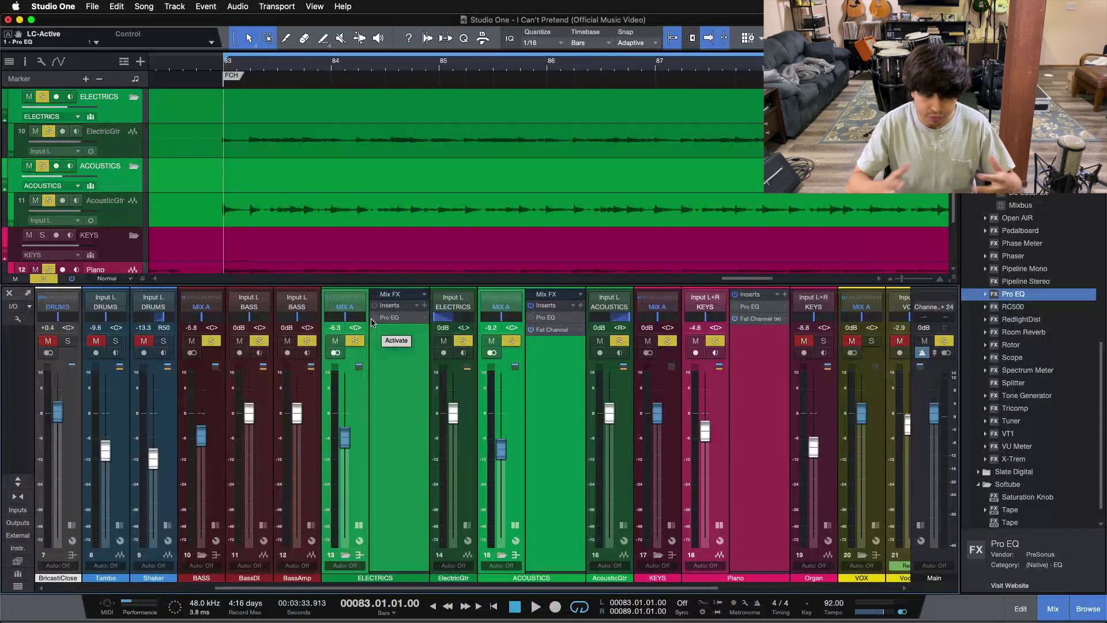
key("space")
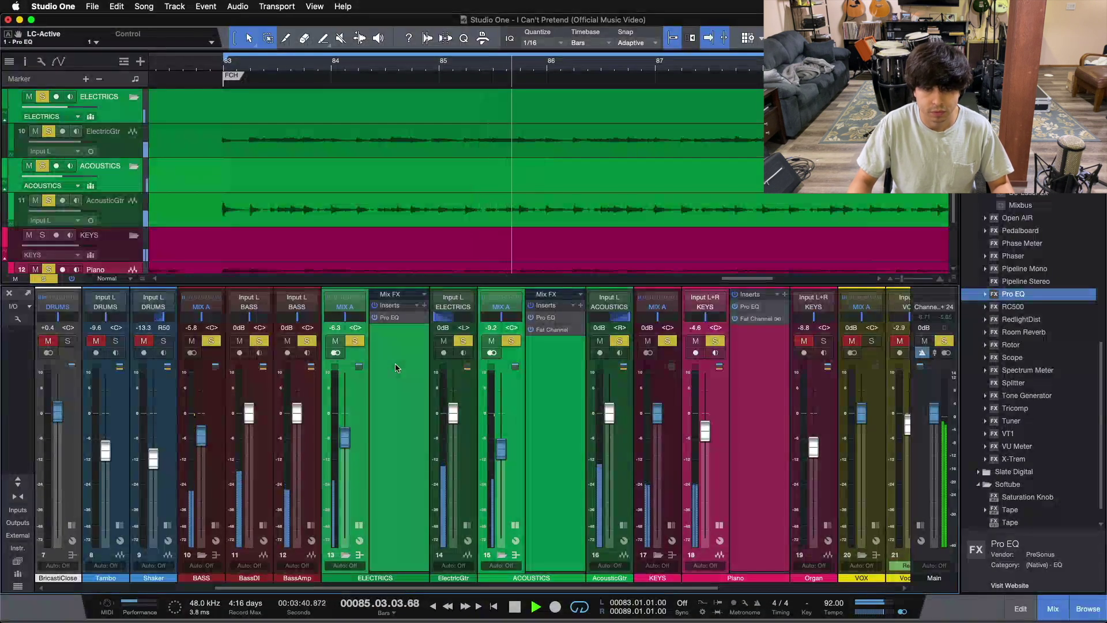
left_click(374, 318)
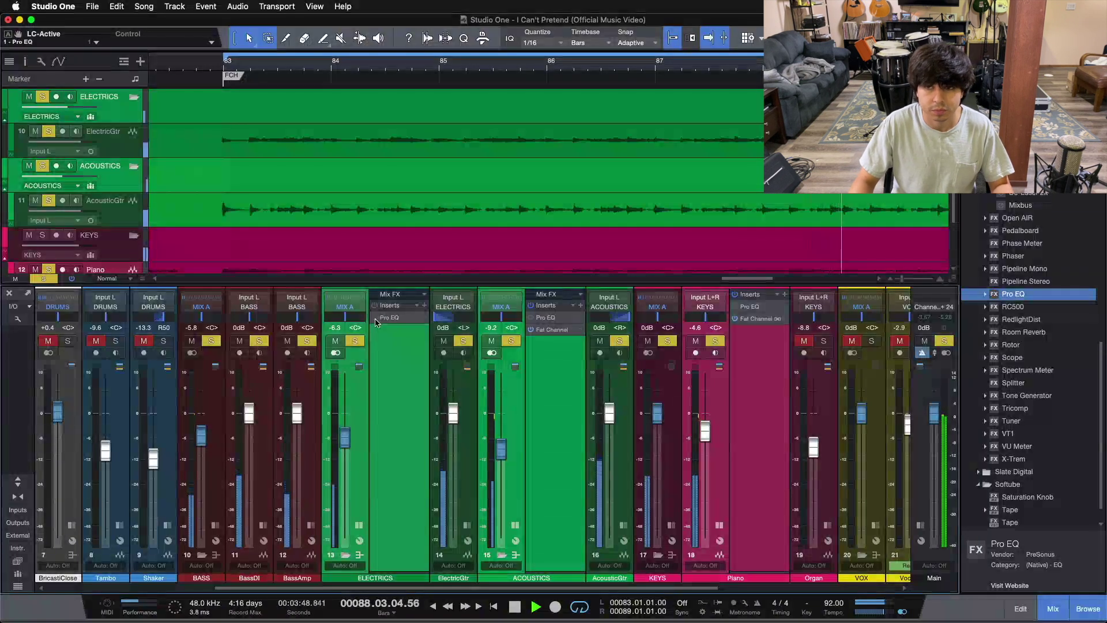
left_click(375, 318)
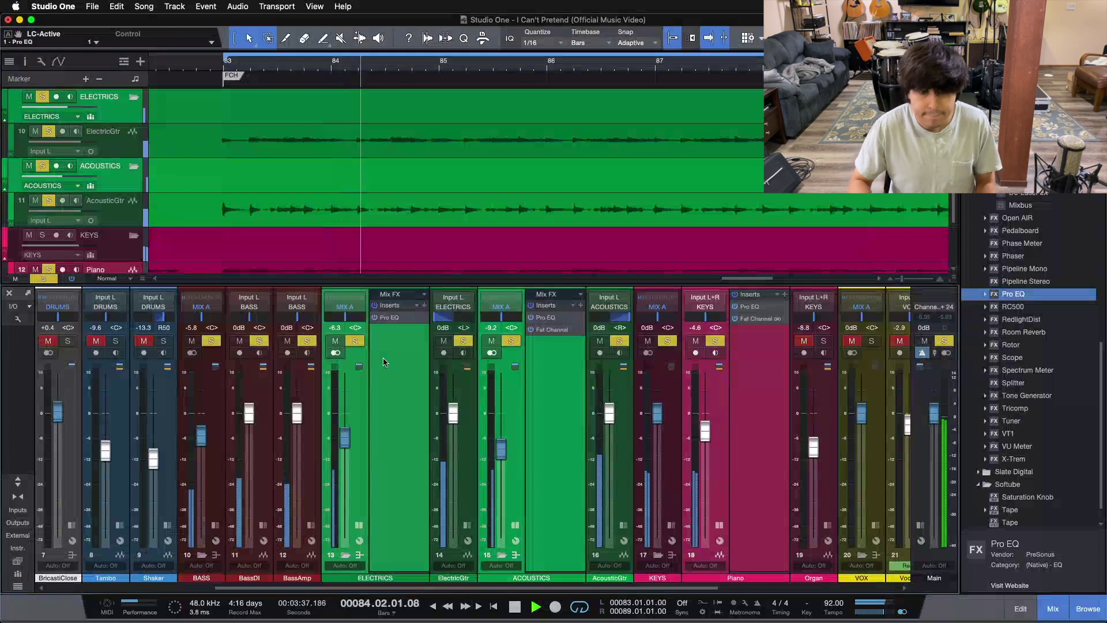
left_click(374, 319)
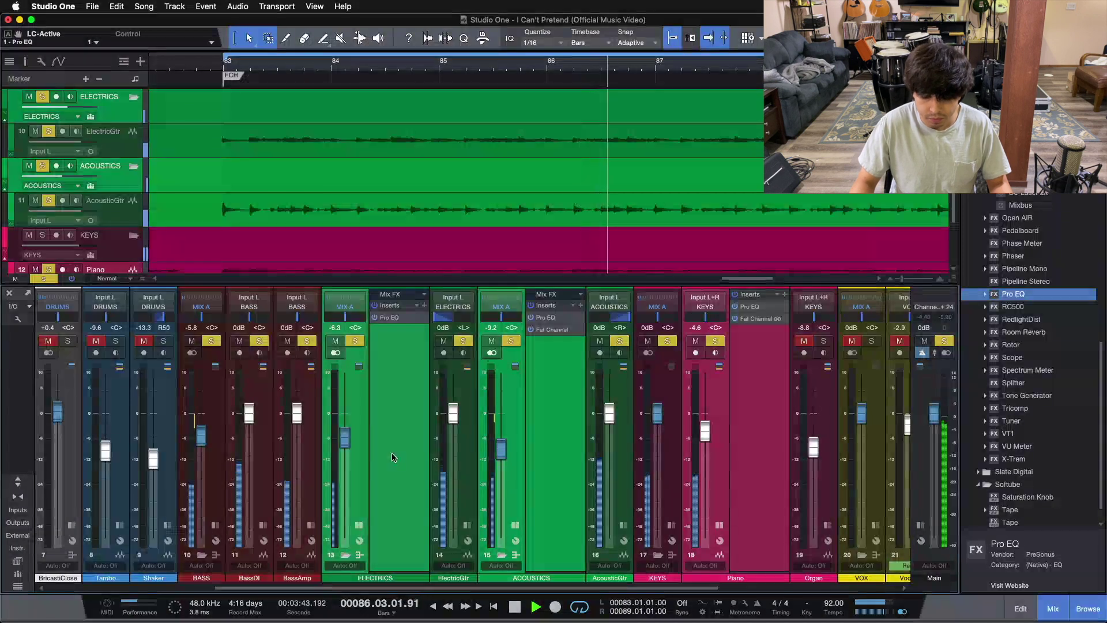
left_click(374, 319)
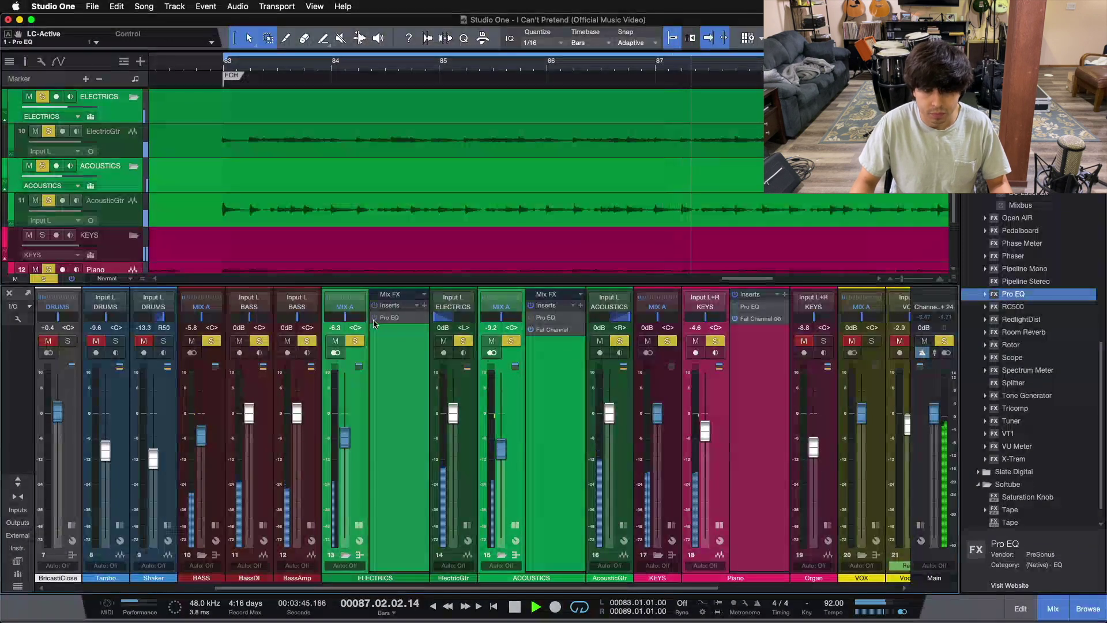
left_click(374, 319)
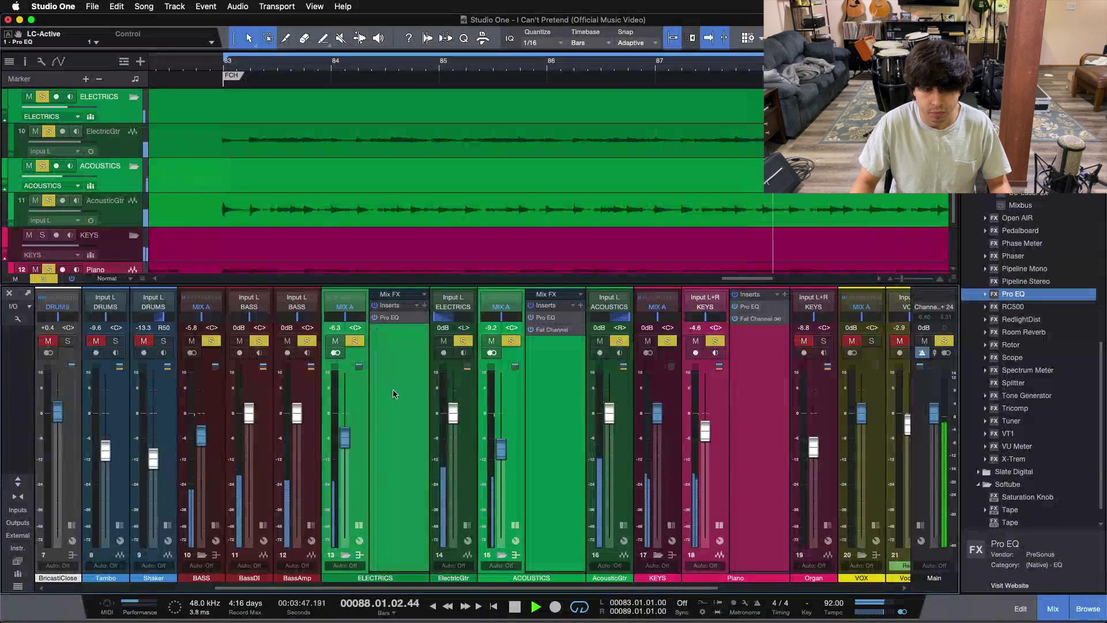
key("KP_1")
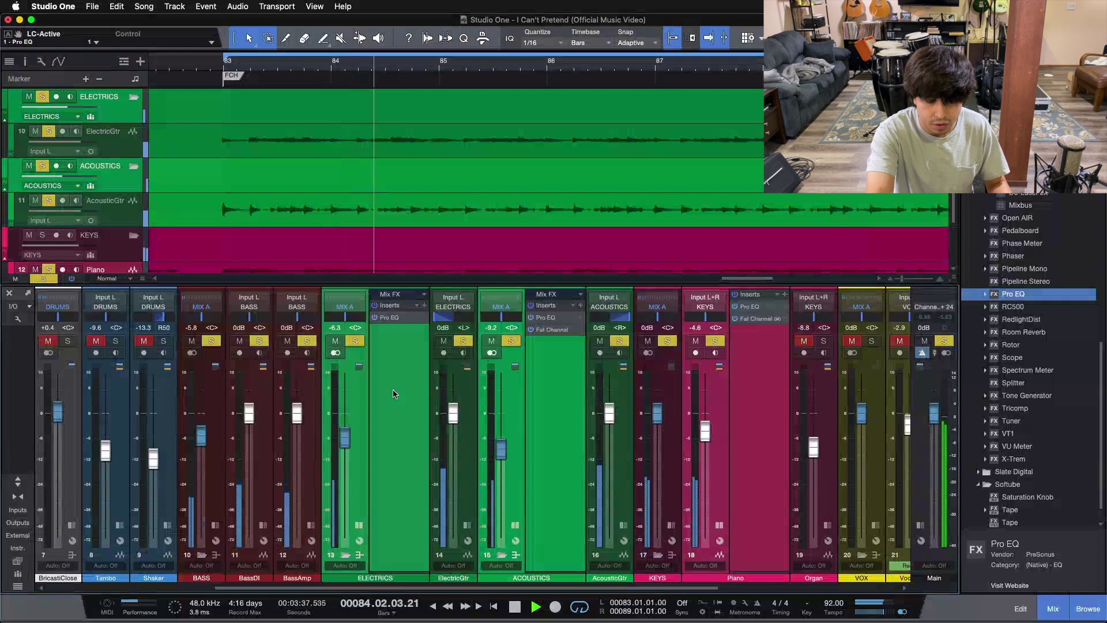
key("space")
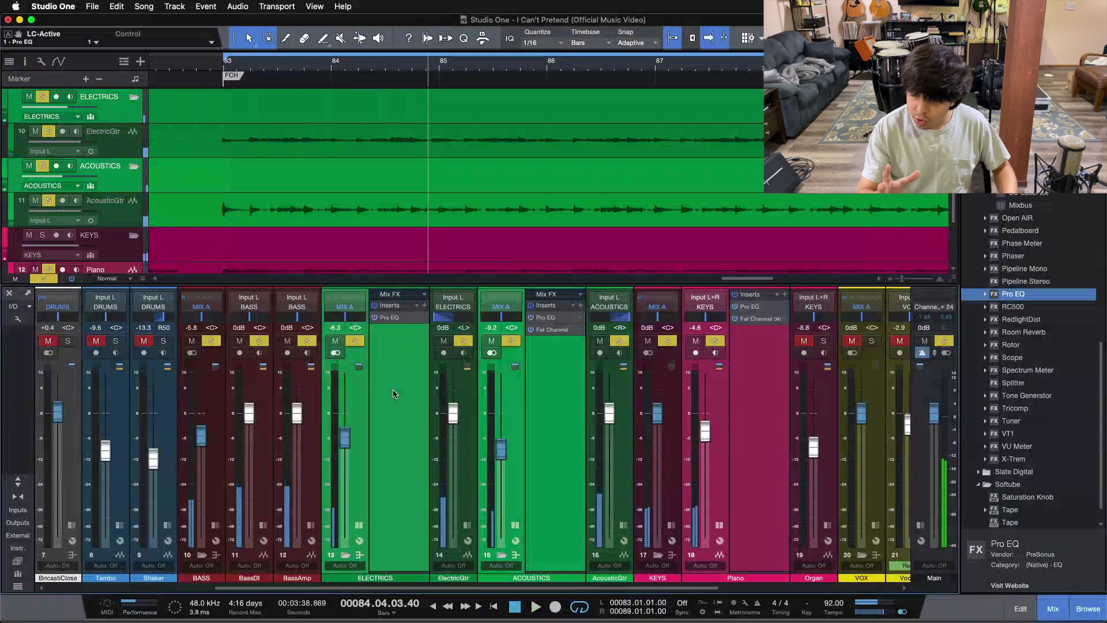